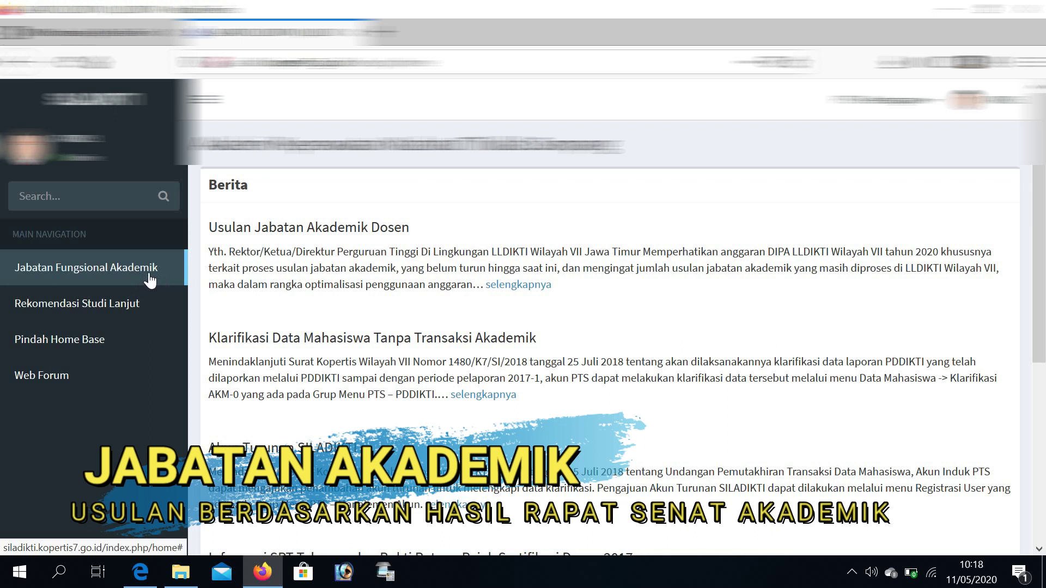
Step: Open the Form Pengusul page of the Jabatan Fungsional Akademik section
click(149, 280)
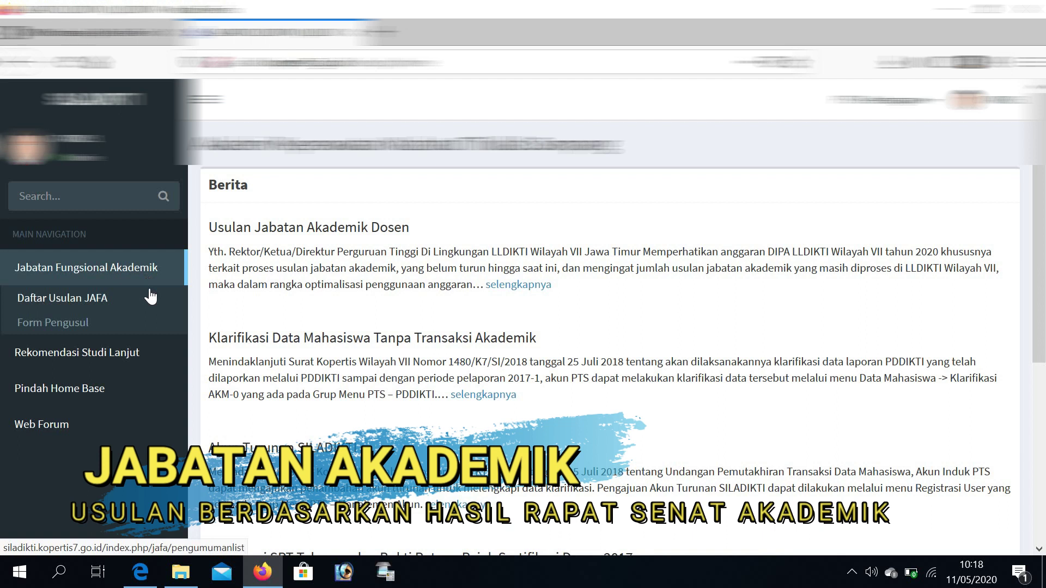
click(151, 299)
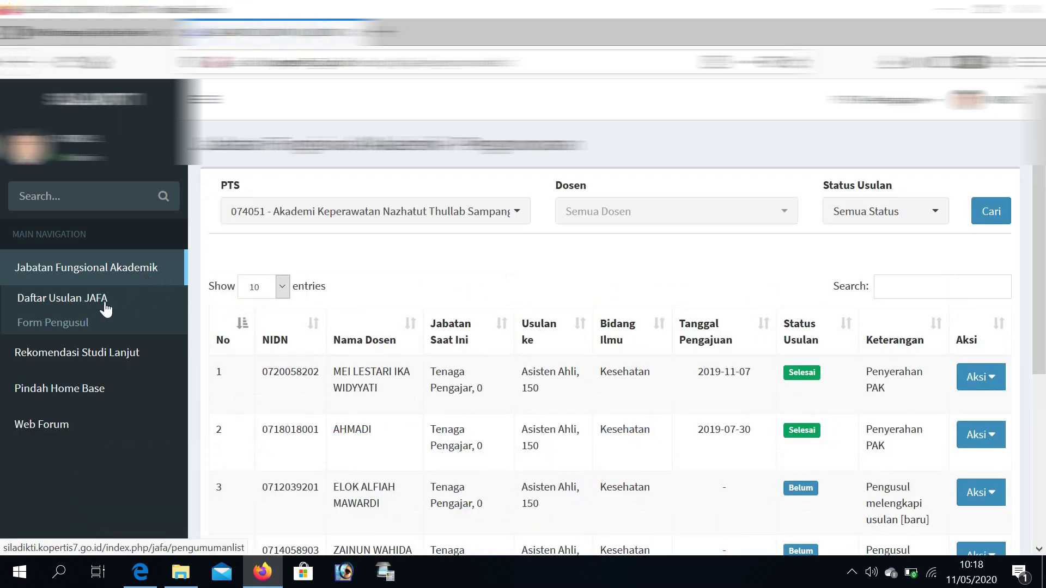
click(99, 322)
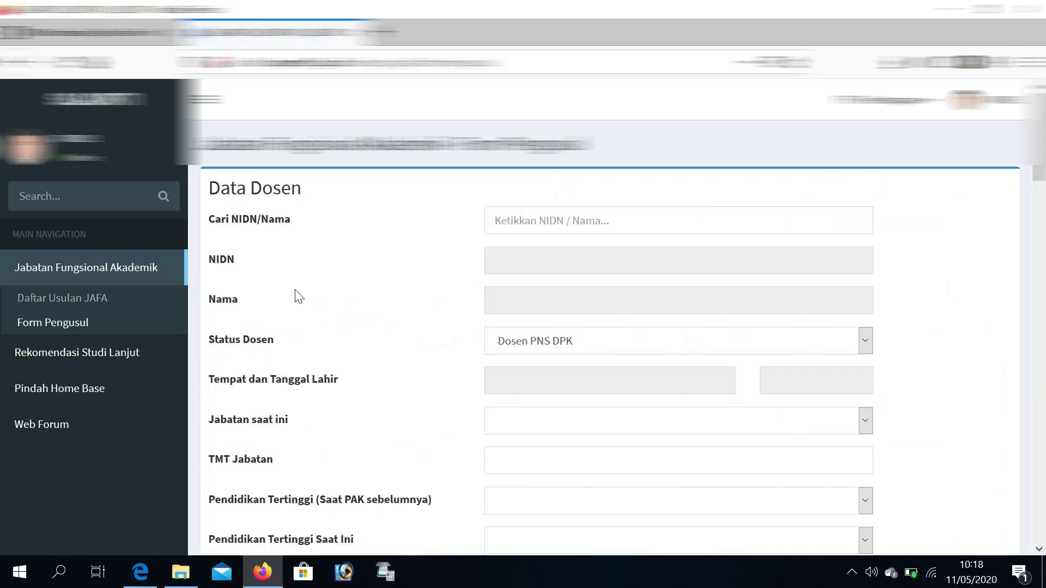
Step: Look up the lecturer by name to load their record into the Data Dosen form, and review the remaining fields
click(598, 217)
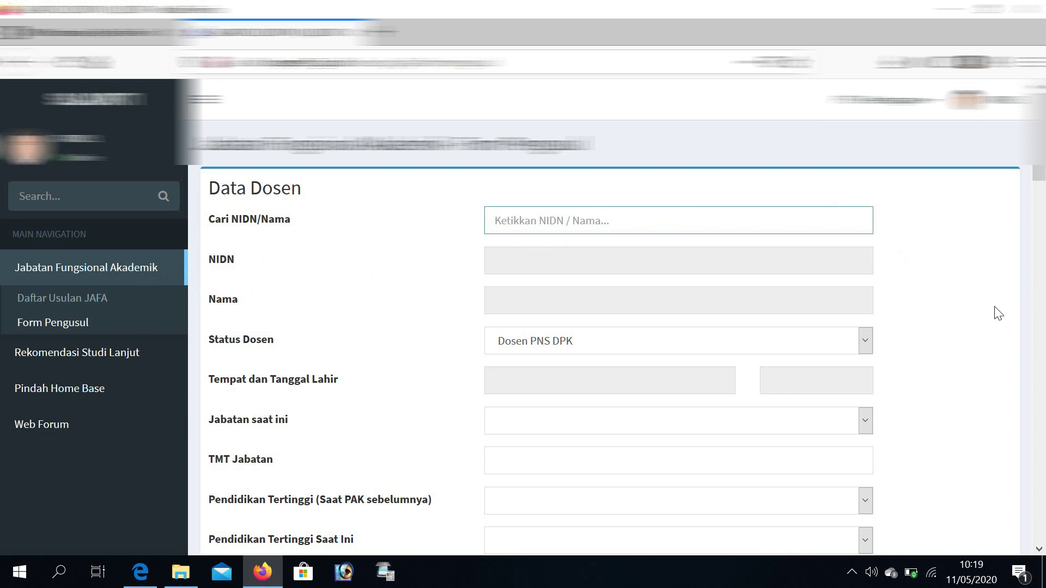
text(dur)
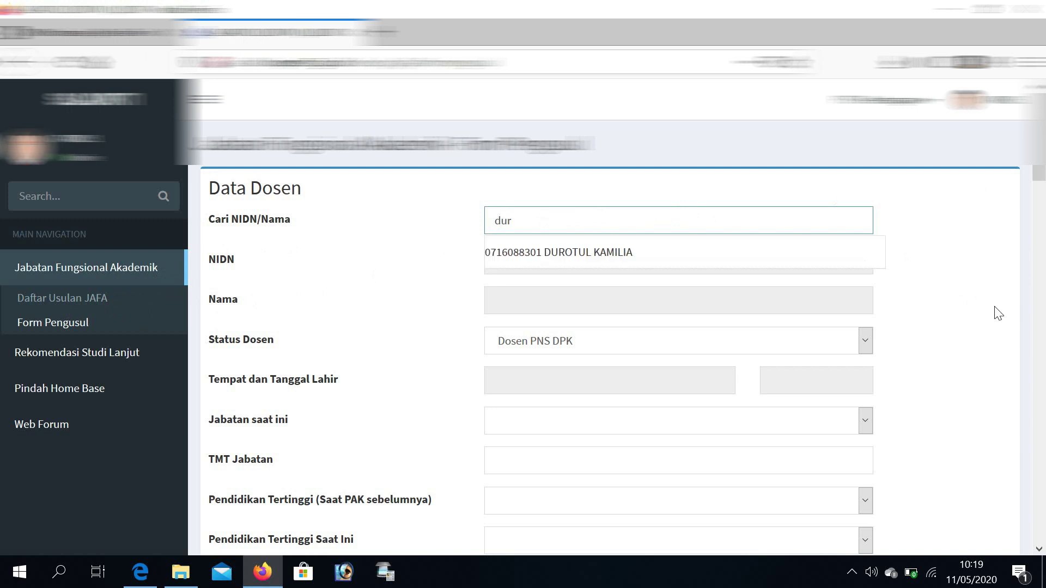
click(687, 252)
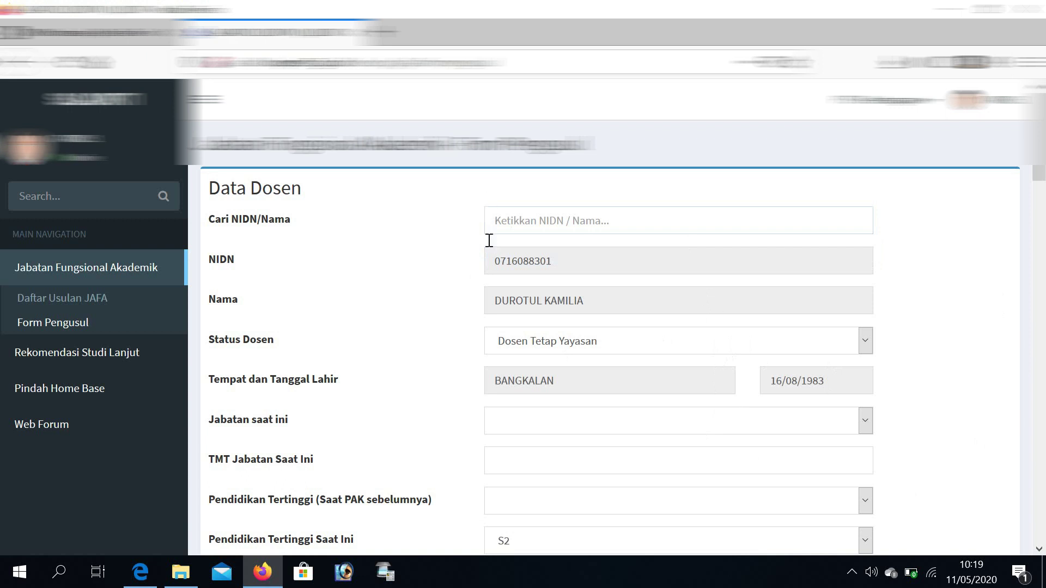
scroll(450, 381, down, 5)
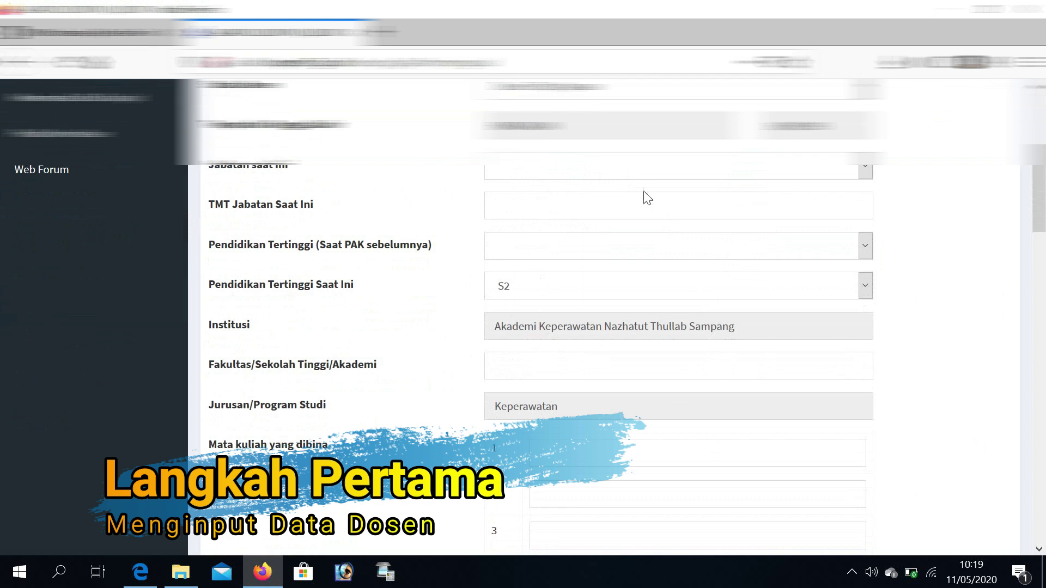
scroll(645, 201, down, 8)
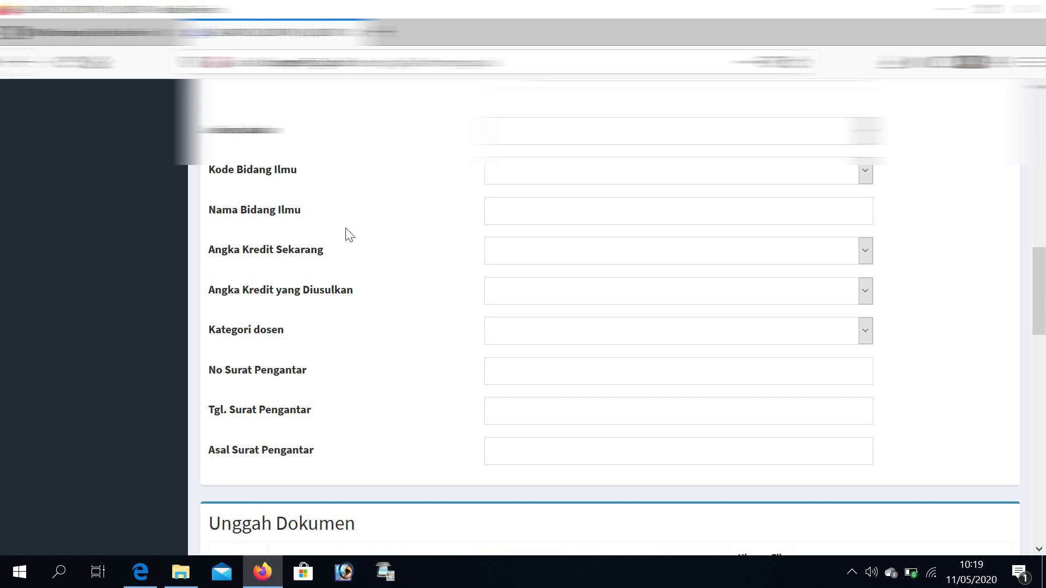
scroll(346, 234, up, 10)
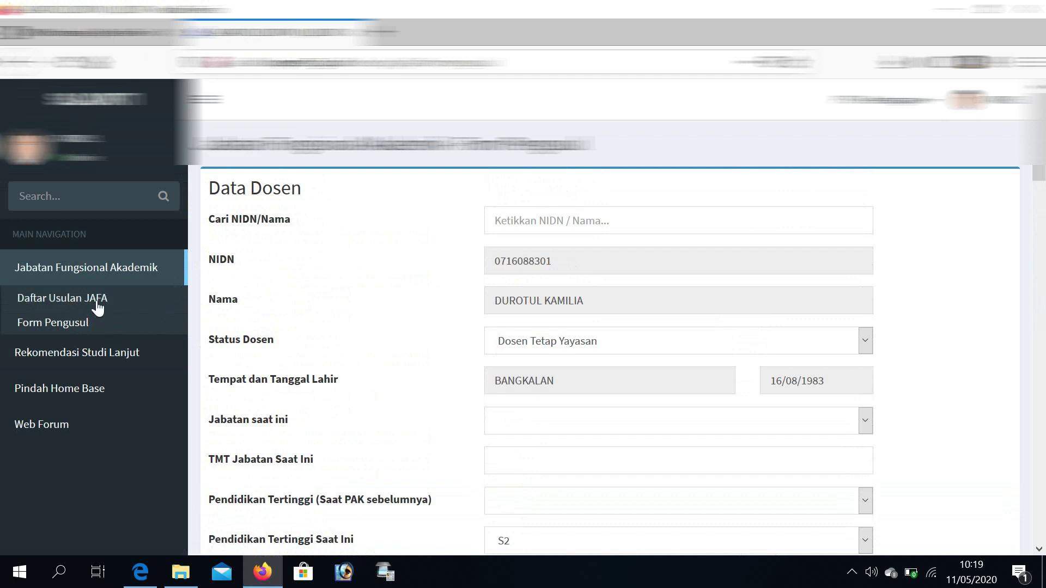
Step: Open the detail of the first proposal in Daftar Usulan JAFA and examine its supporting documents and lecturer data
click(98, 308)
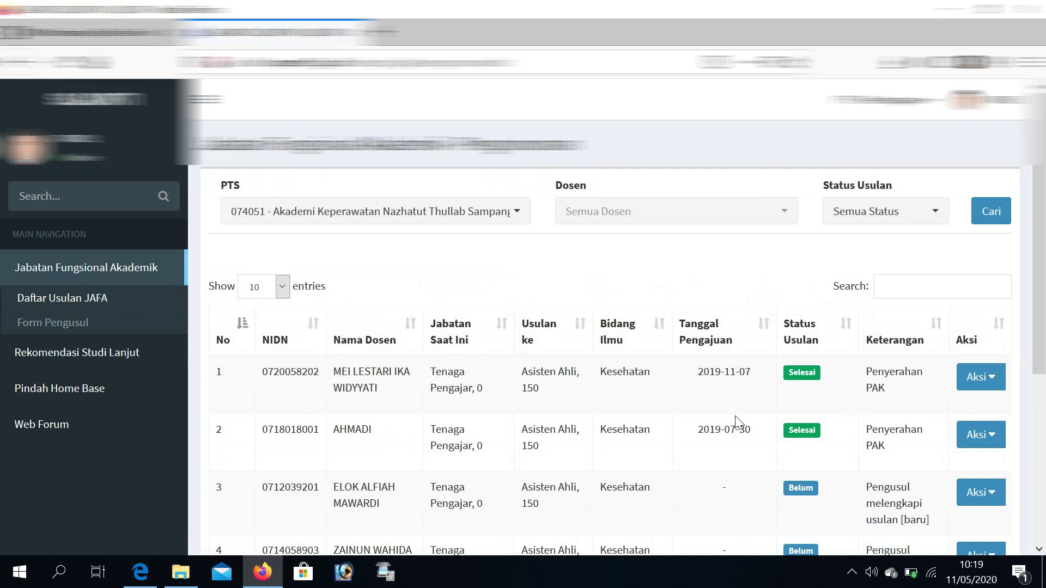
click(980, 380)
click(905, 408)
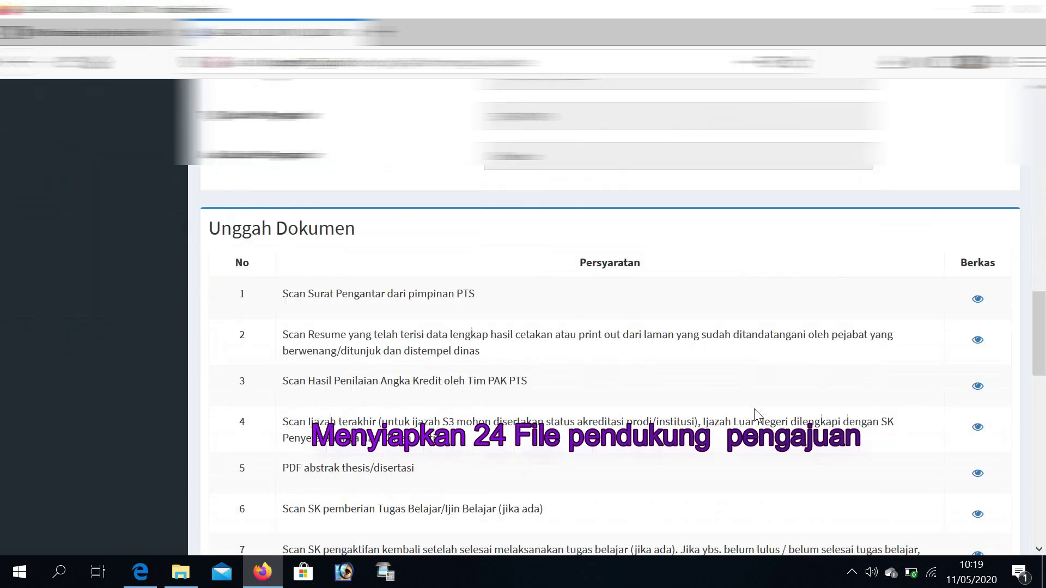
scroll(754, 409, down, 14)
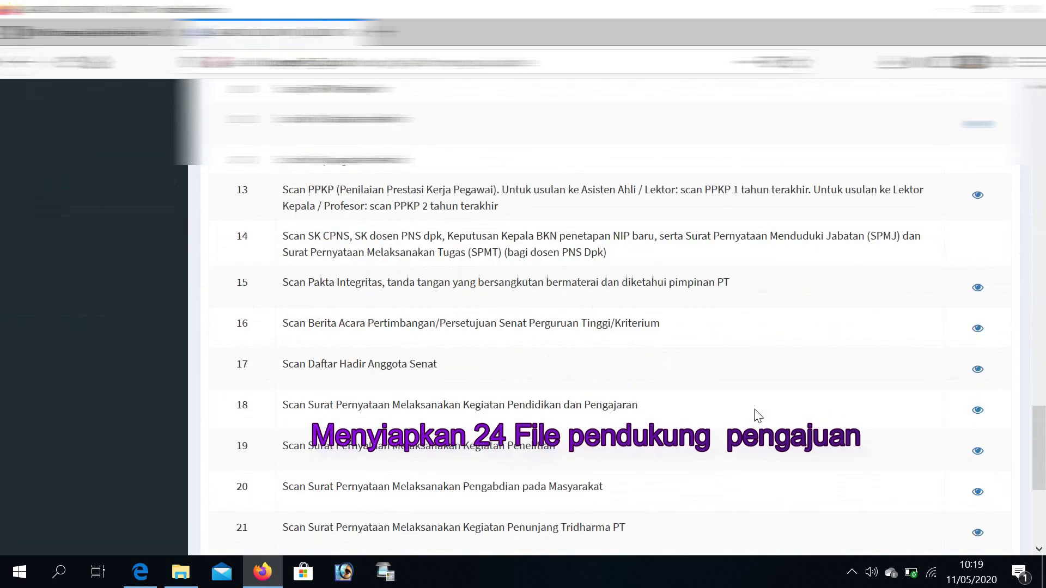
scroll(758, 416, down, 3)
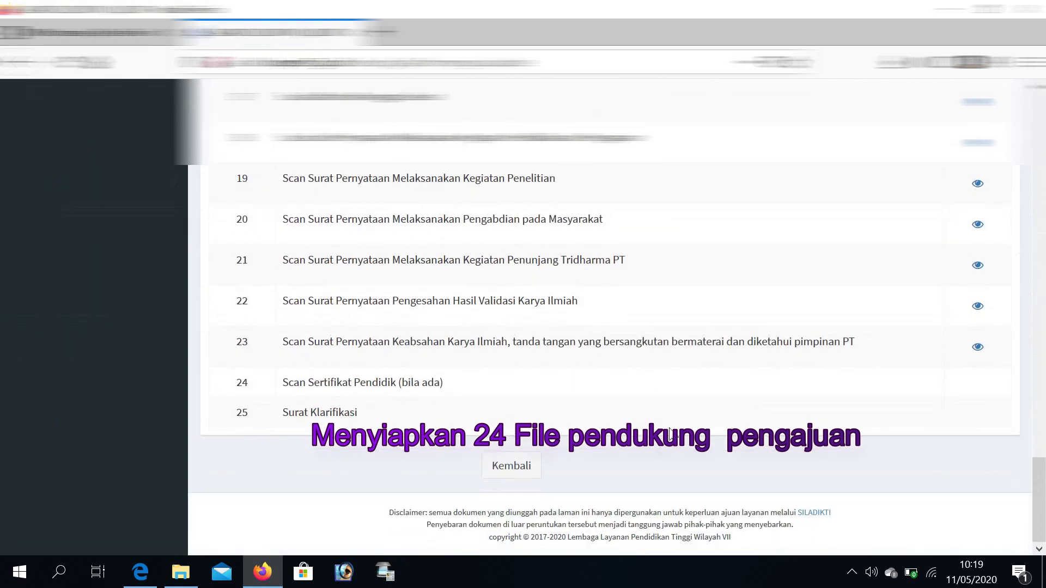
scroll(670, 433, up, 5)
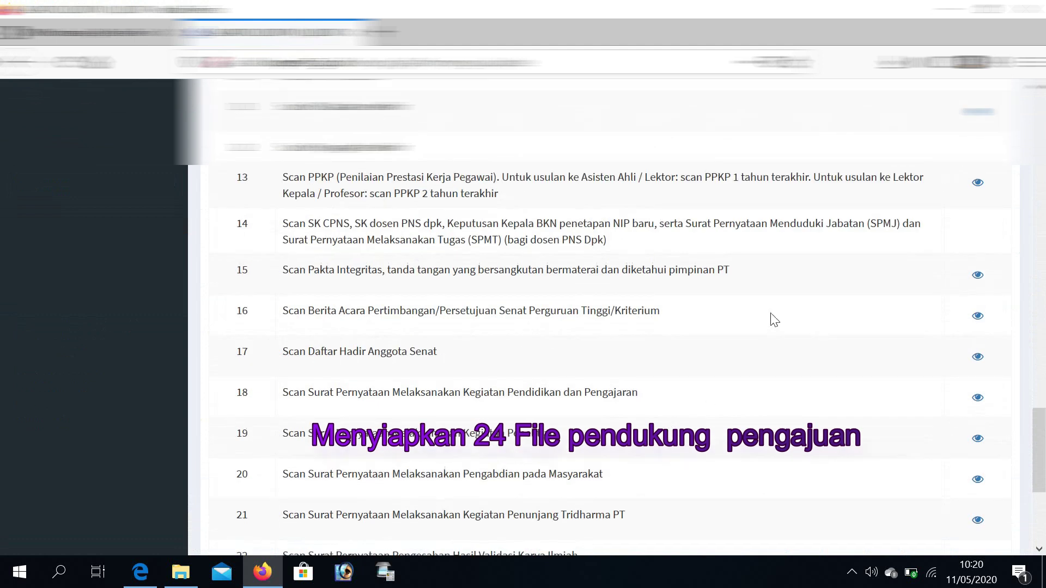
scroll(796, 289, up, 10)
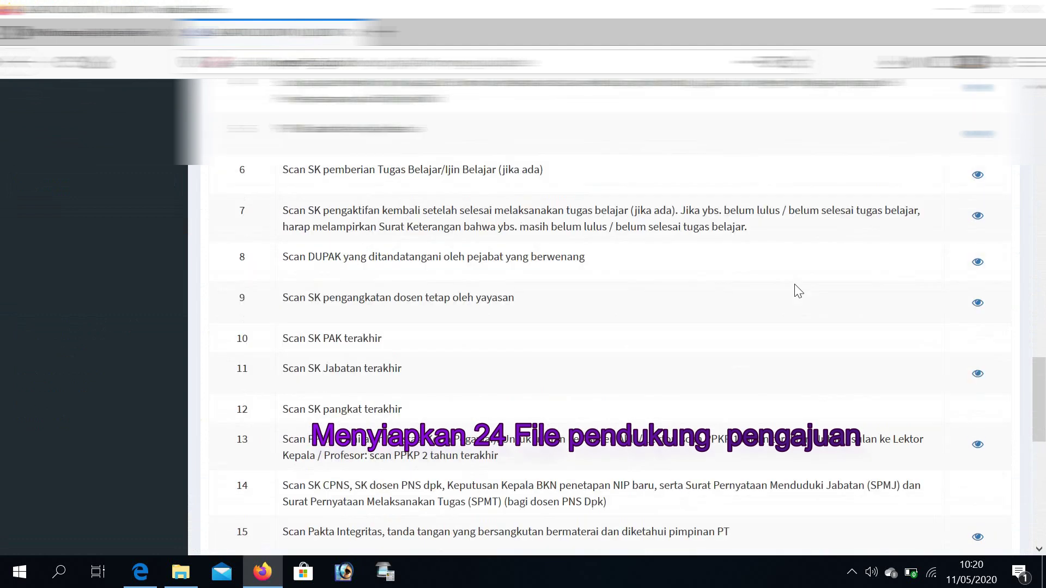
scroll(798, 290, up, 10)
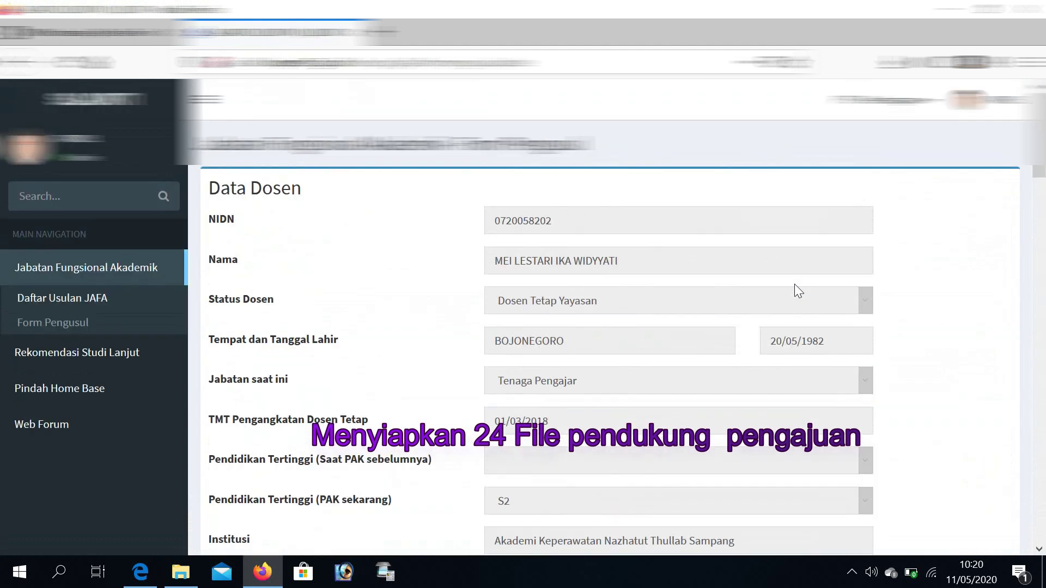
scroll(908, 280, down, 5)
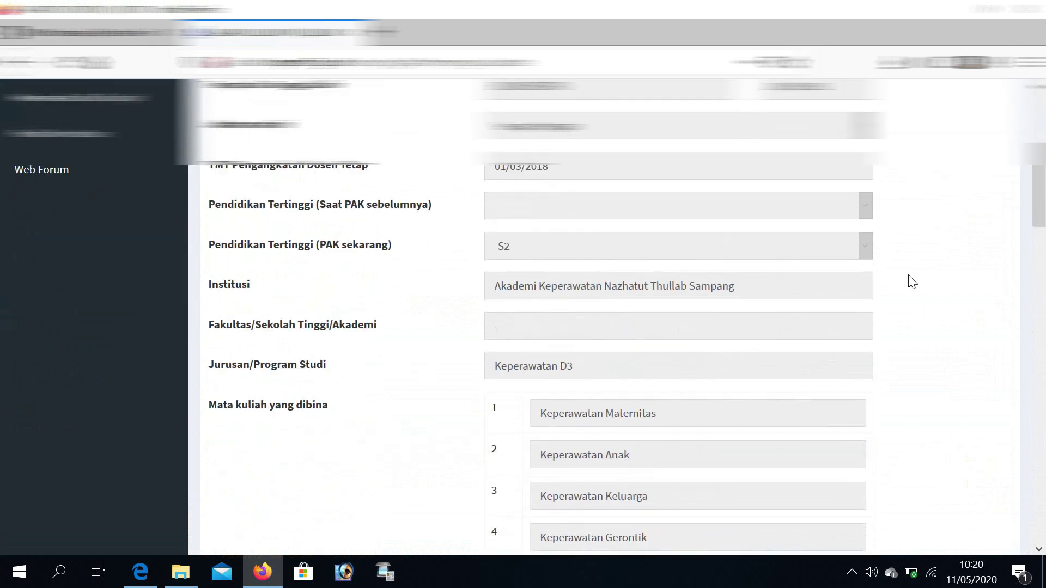
Step: Return to the proposal list and open the detail of the proposal in row 5
key(alt+Left)
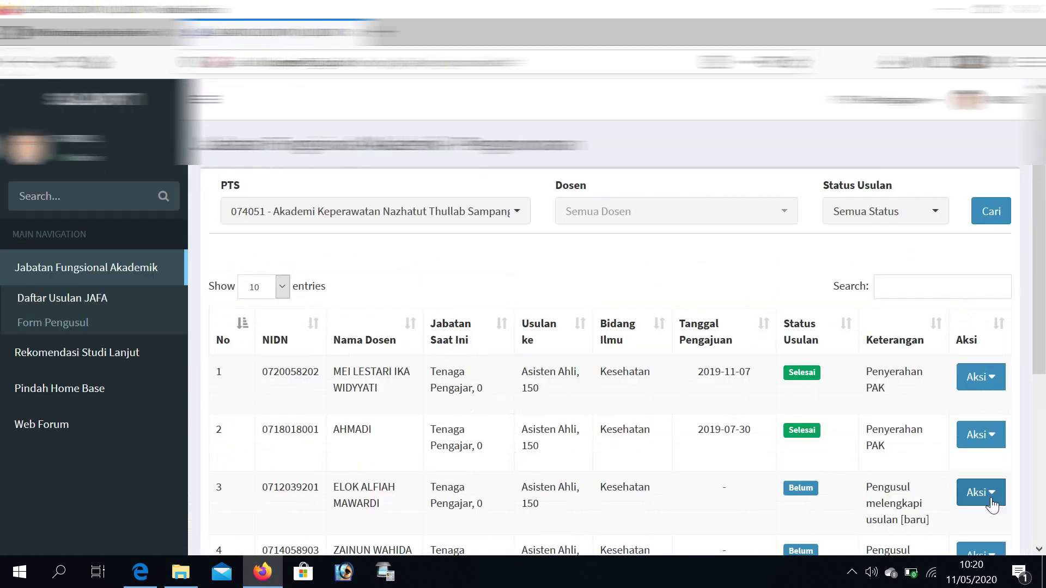
scroll(992, 503, down, 5)
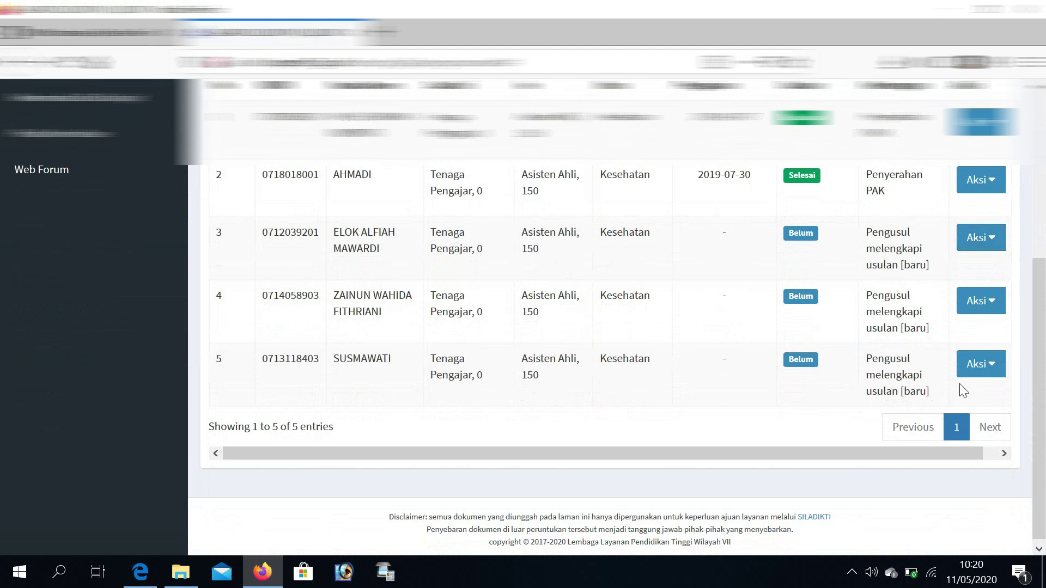
click(970, 365)
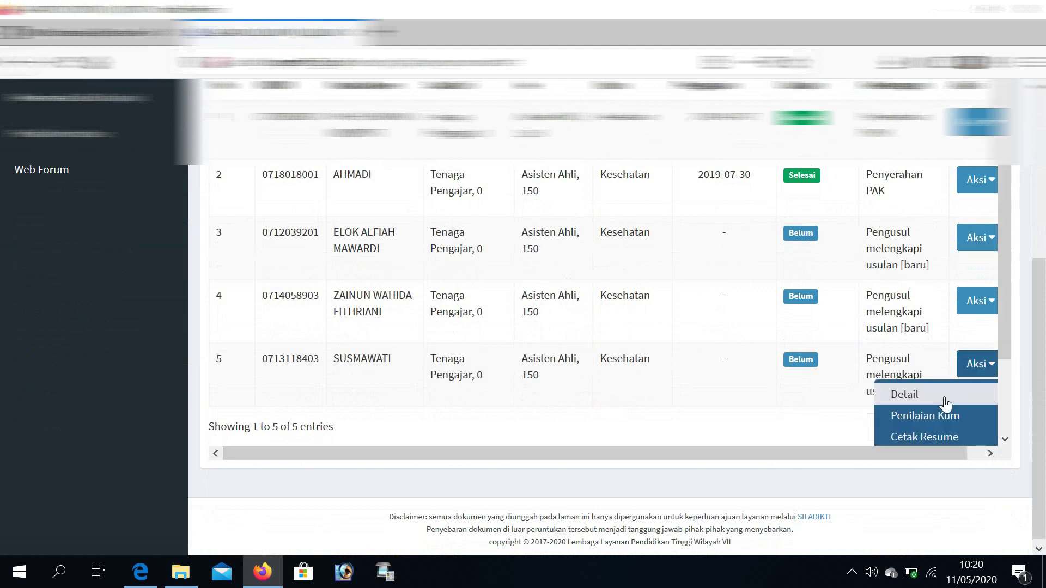
click(901, 392)
Step: Examine the Data Dosen fields of the proposal, from lecturer status and courses taught to the cover letter details
scroll(548, 367, down, 5)
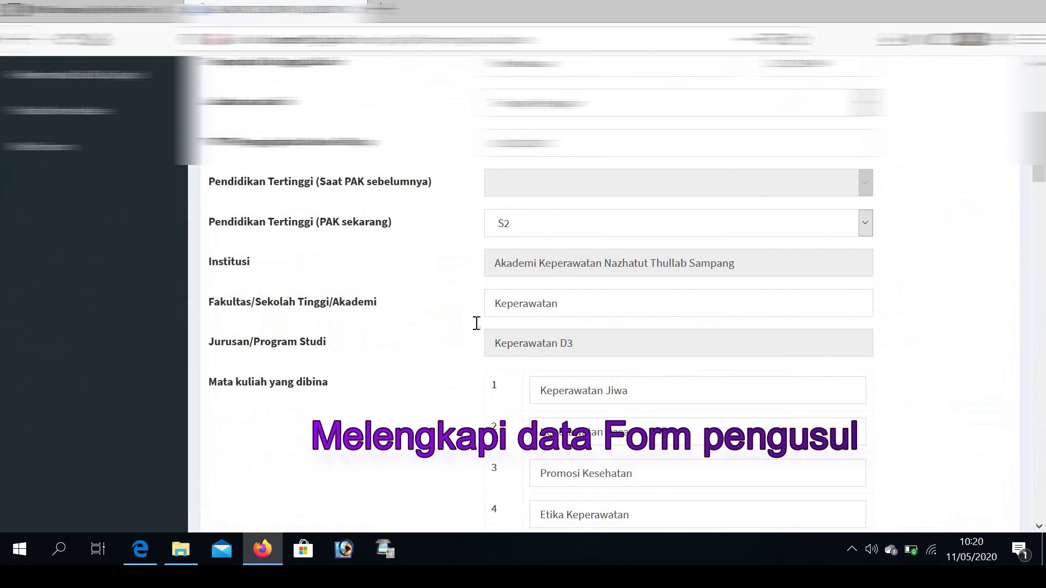
scroll(529, 182, up, 5)
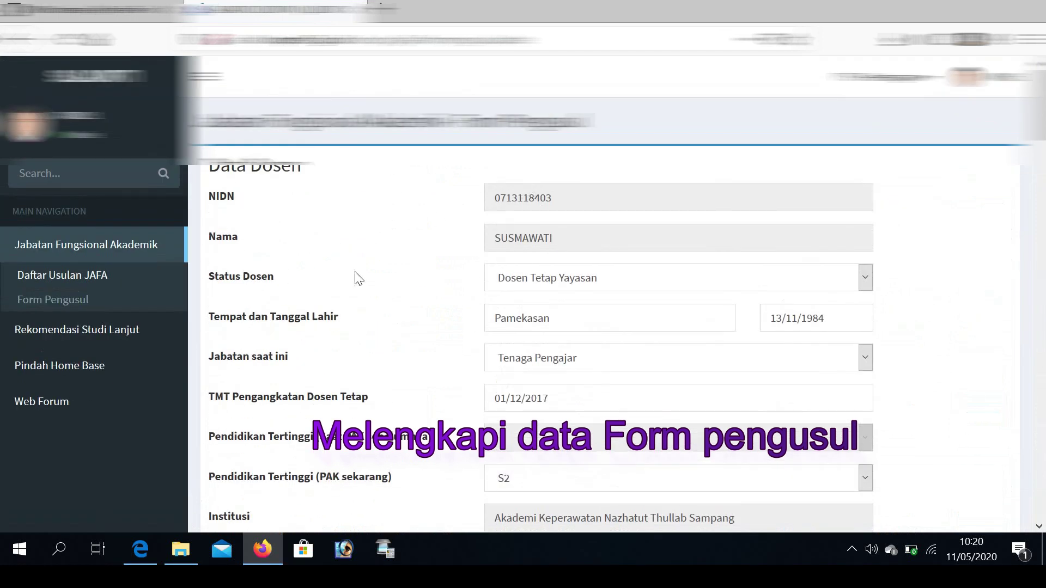
scroll(785, 227, down, 9)
scroll(545, 285, down, 5)
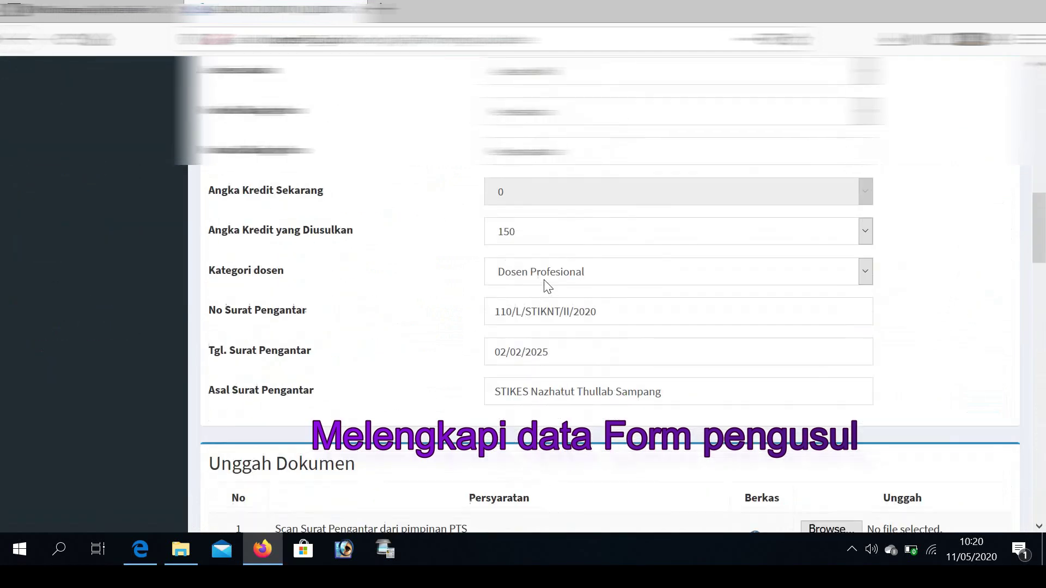
scroll(394, 228, up, 4)
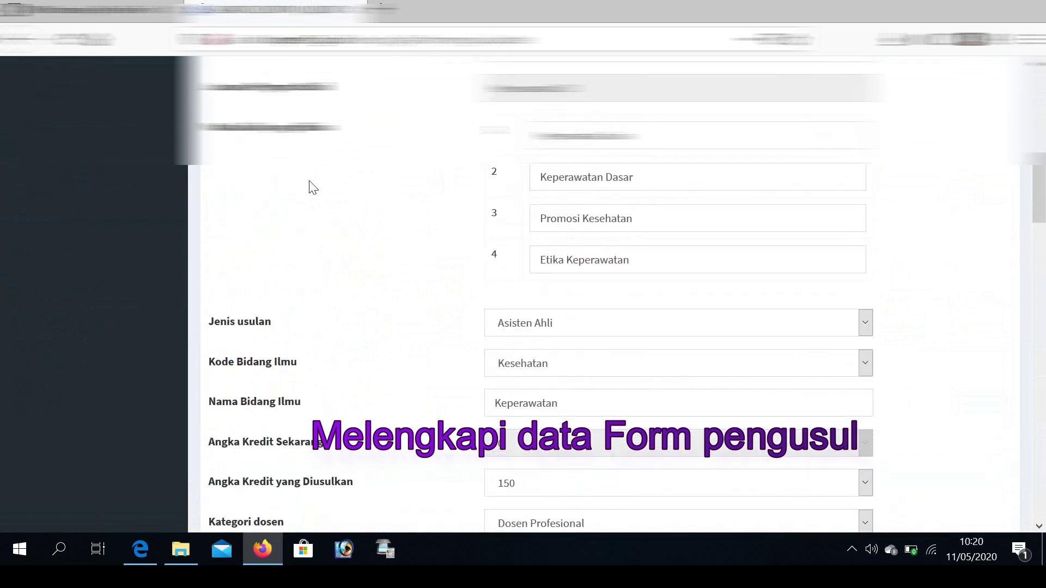
scroll(618, 249, down, 5)
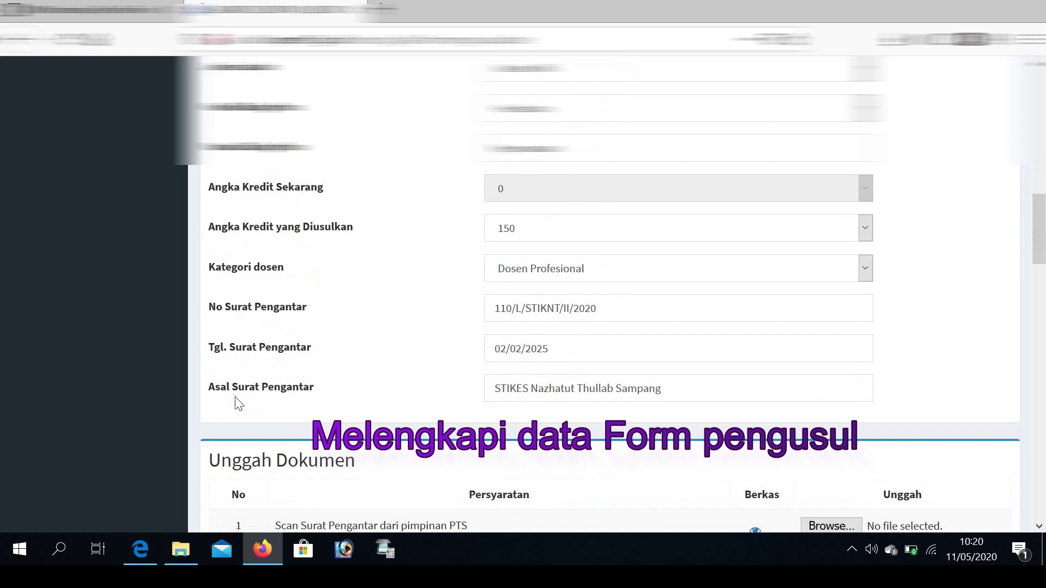
Step: Go through the Unggah Dokumen requirements 1 to 24 and save the proposal
scroll(677, 347, down, 2)
scroll(677, 347, down, 3)
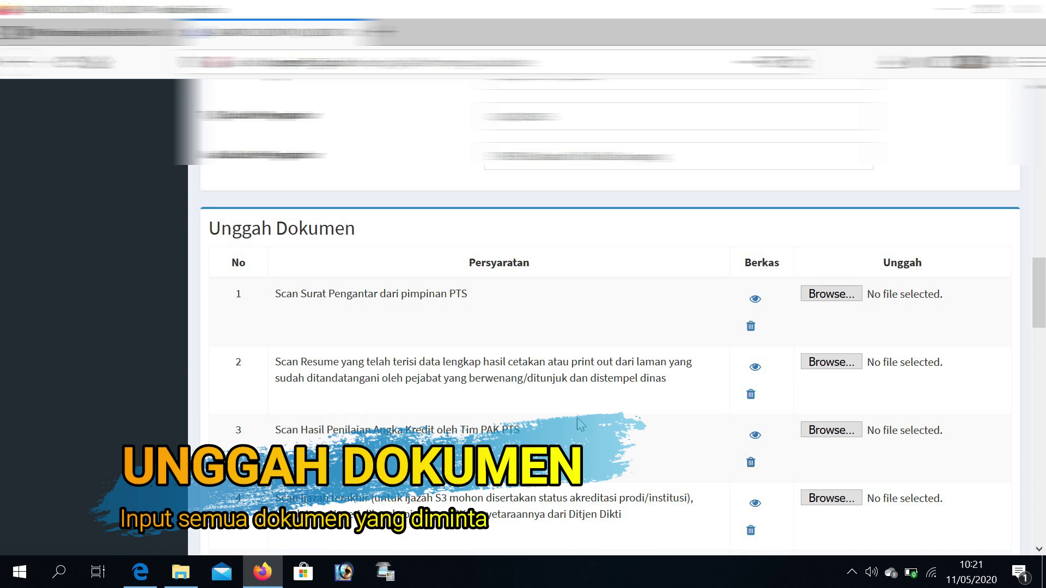
scroll(487, 396, down, 10)
scroll(487, 396, up, 5)
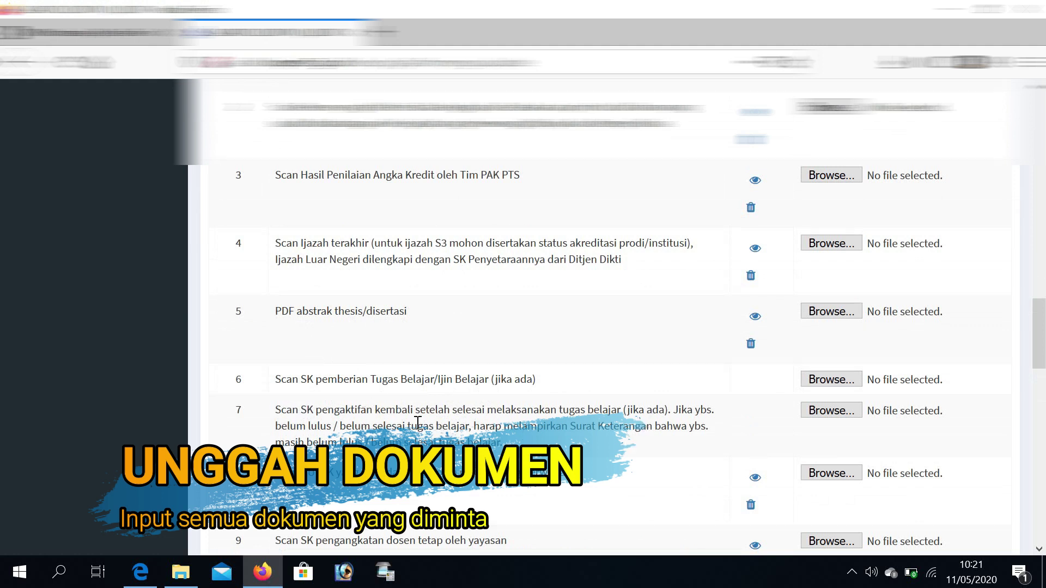
scroll(417, 423, down, 5)
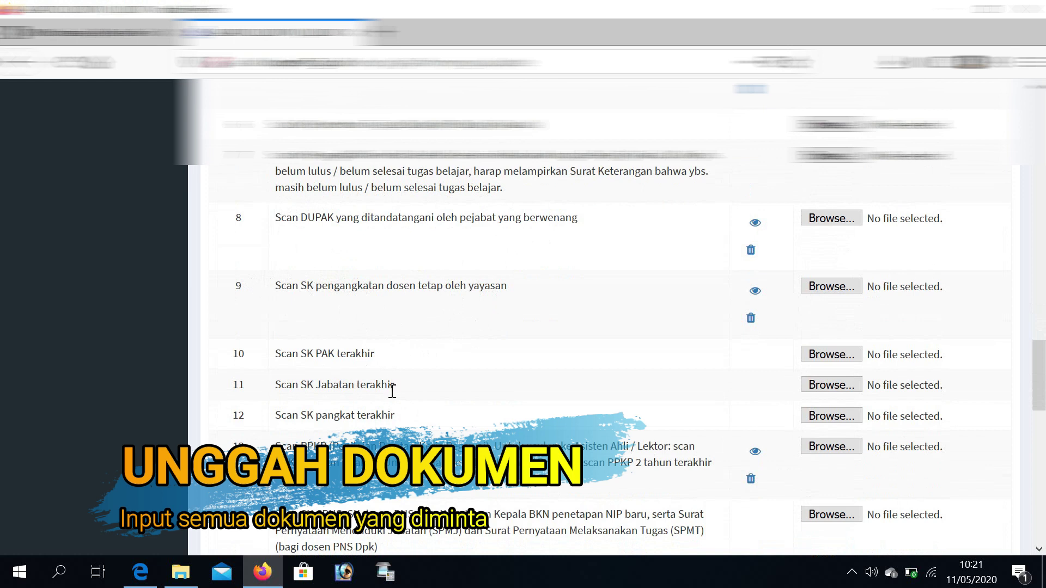
scroll(389, 387, down, 5)
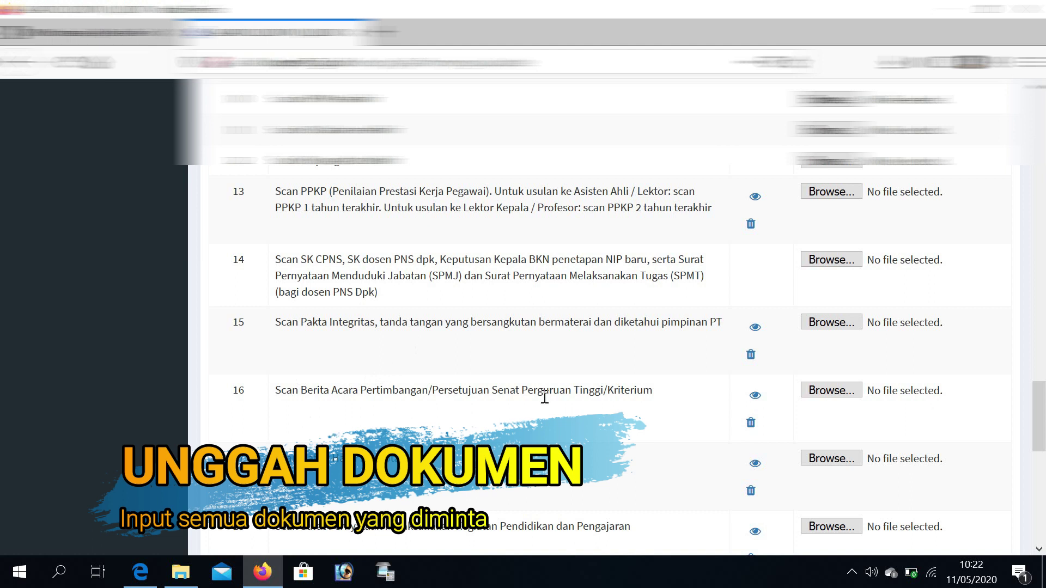
scroll(436, 424, down, 5)
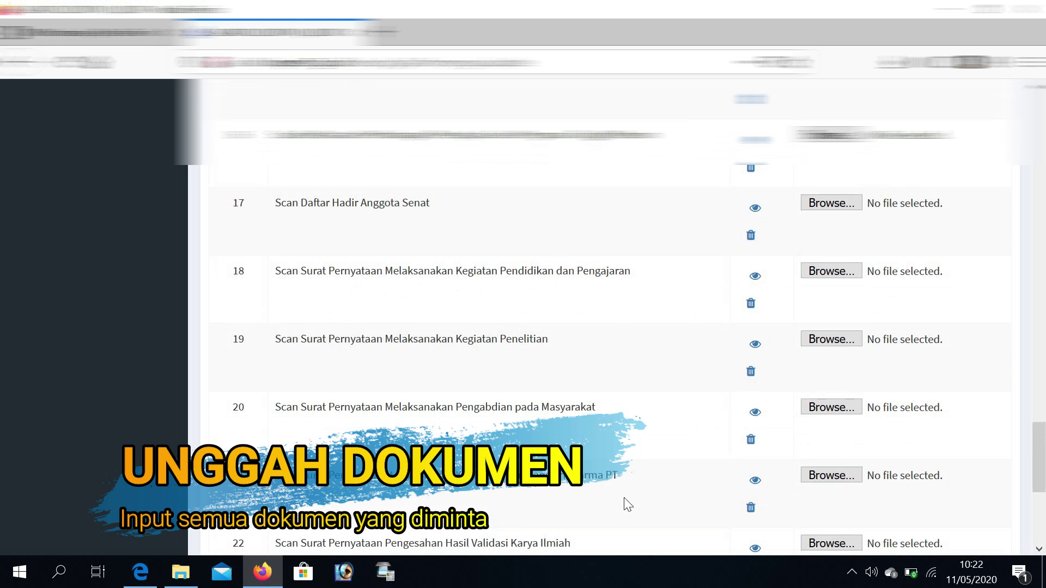
scroll(626, 501, down, 5)
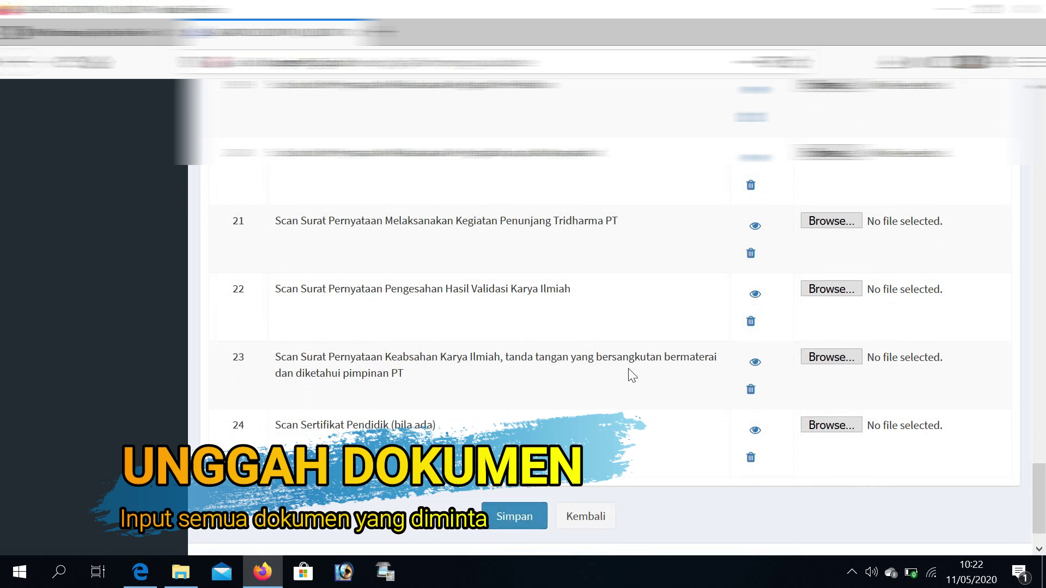
click(514, 520)
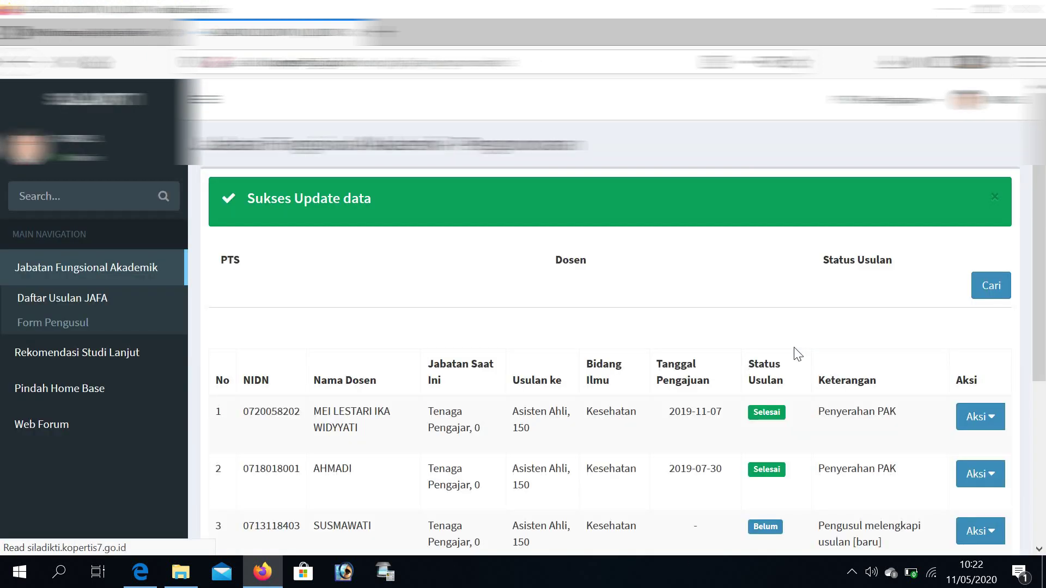
Step: Open Penilaian Kum for the proposal in row 3 of the list
scroll(656, 392, down, 5)
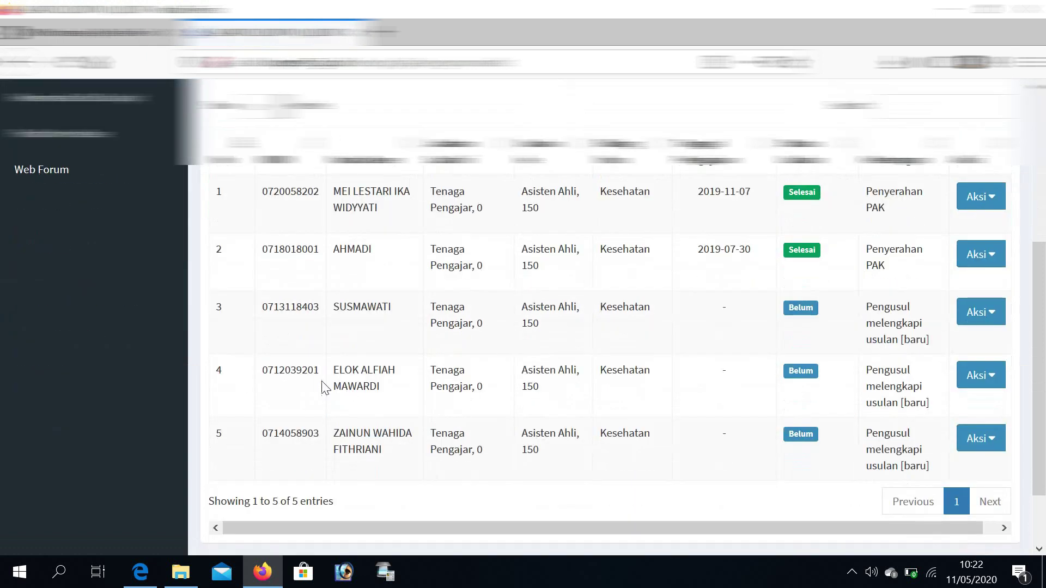
click(996, 319)
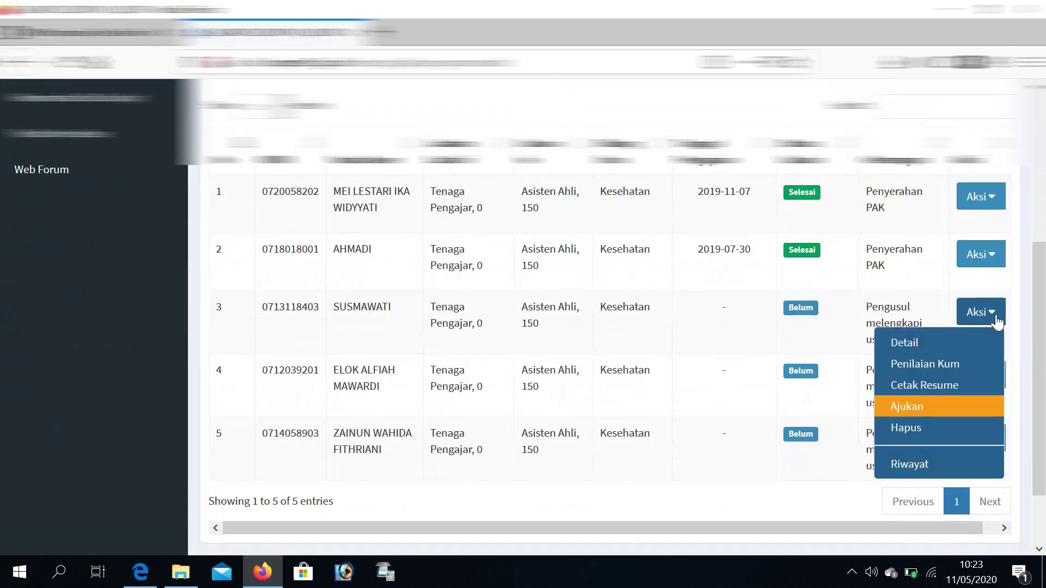
click(976, 375)
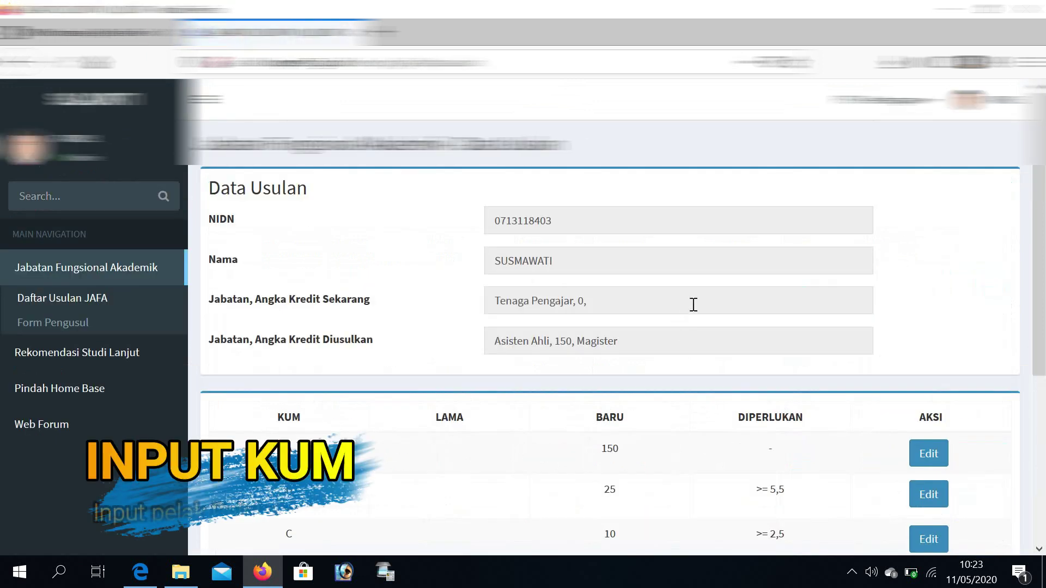
scroll(692, 305, down, 4)
scroll(694, 305, down, 1)
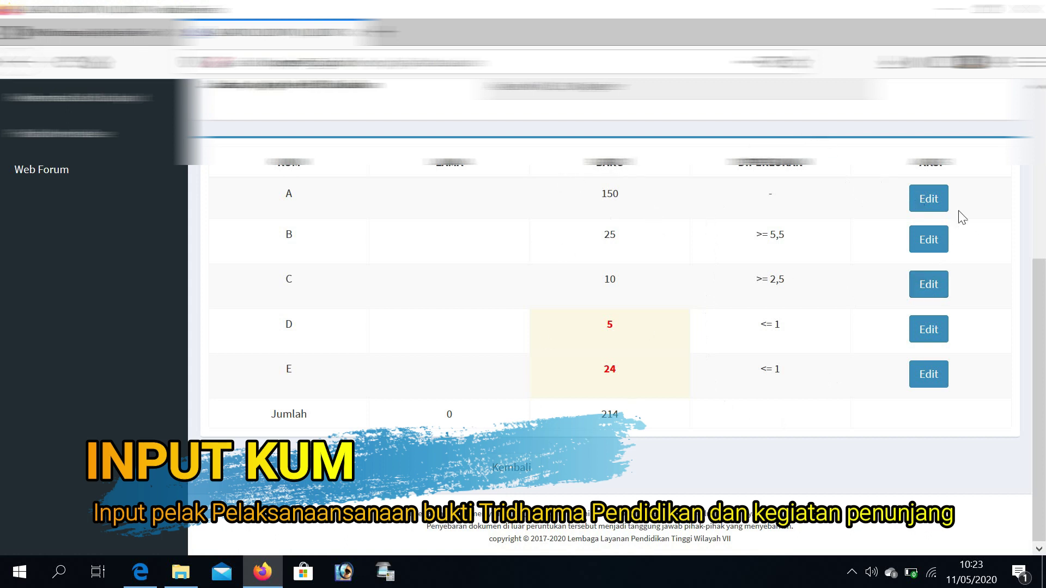
click(928, 204)
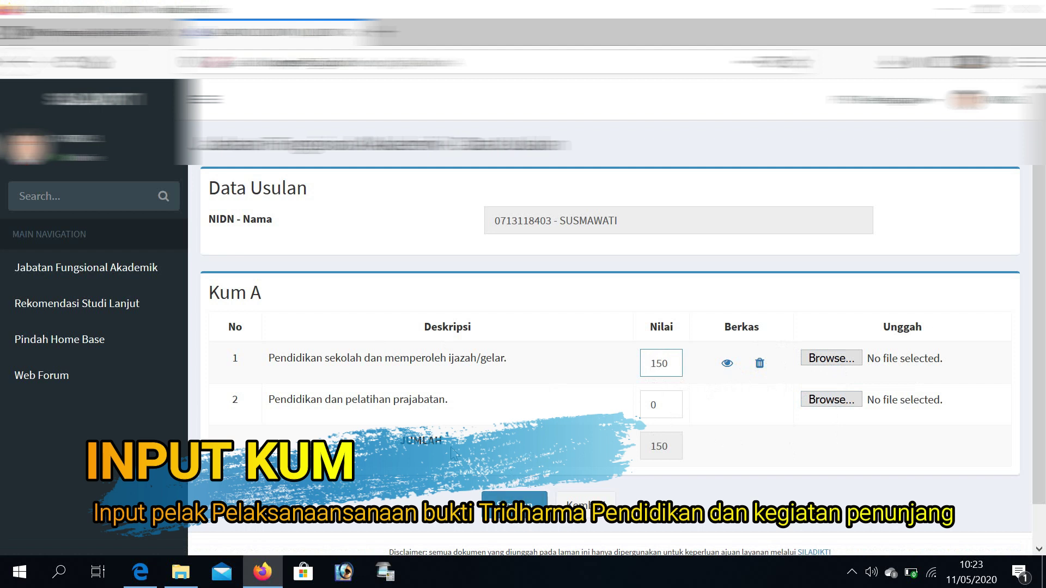
click(515, 499)
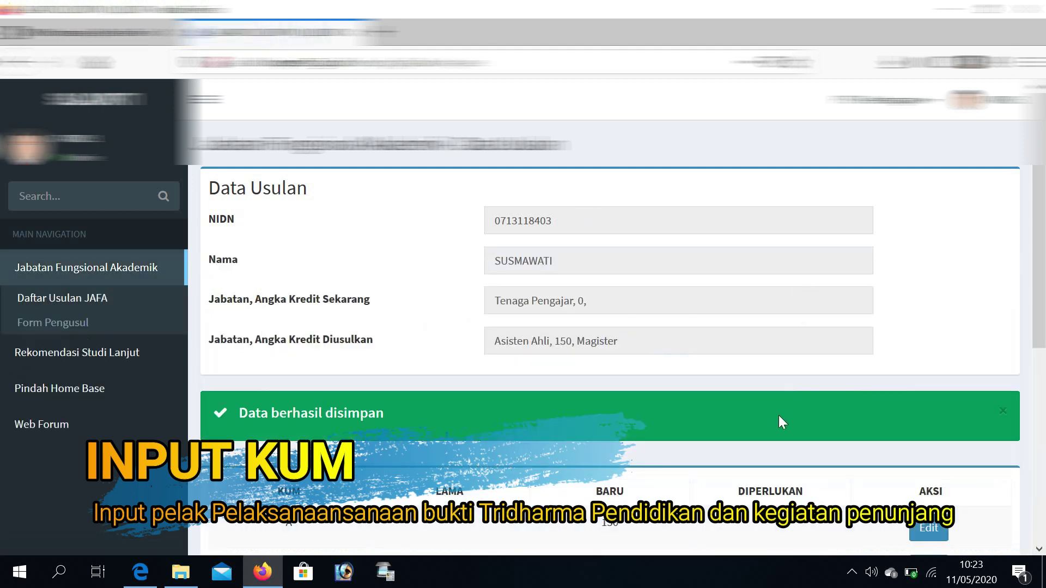
Step: Open Kum B for editing, go through its activities 1 to 13 and save the scores
scroll(780, 413, down, 5)
click(910, 323)
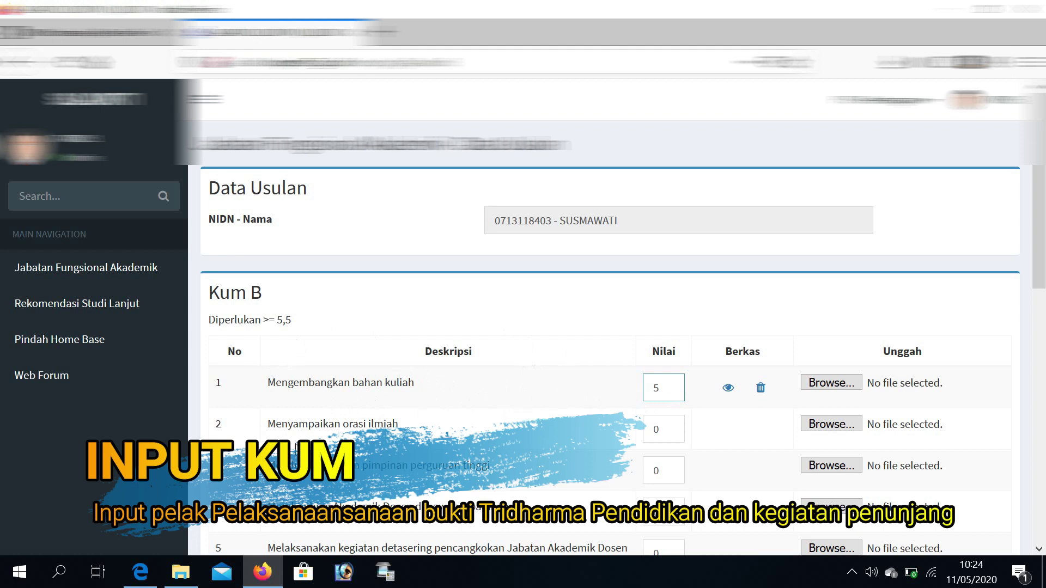
scroll(457, 447, down, 10)
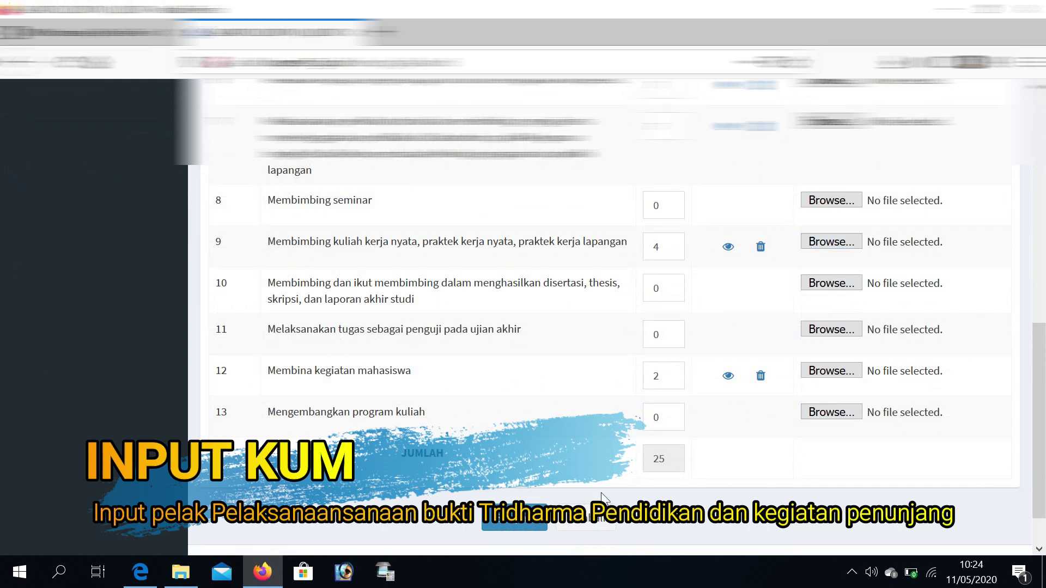
click(503, 524)
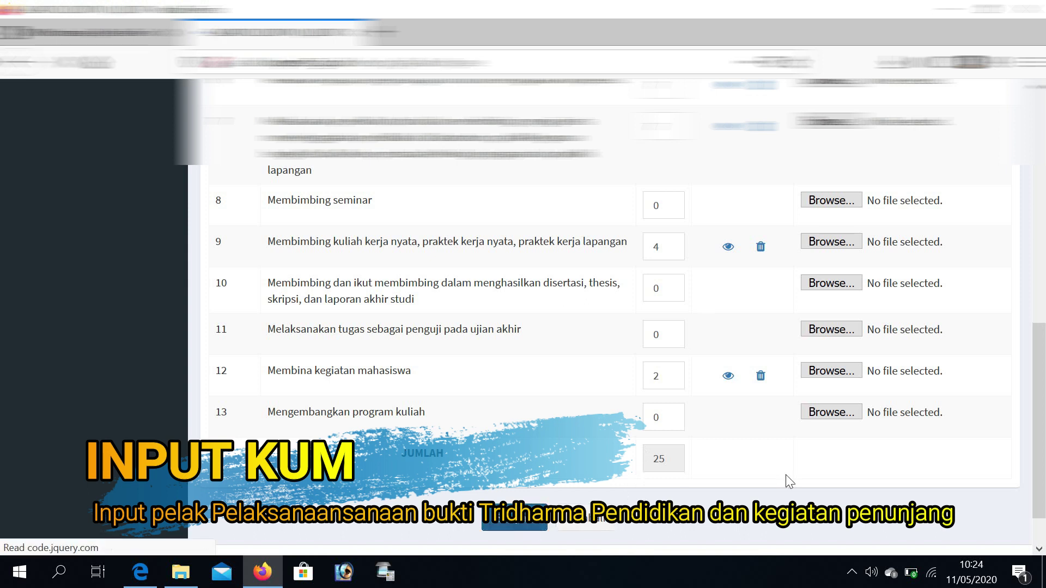
Step: Open Kum C for editing and examine its activity scores and the scientific works under Data Usulan Awal
scroll(794, 475, down, 5)
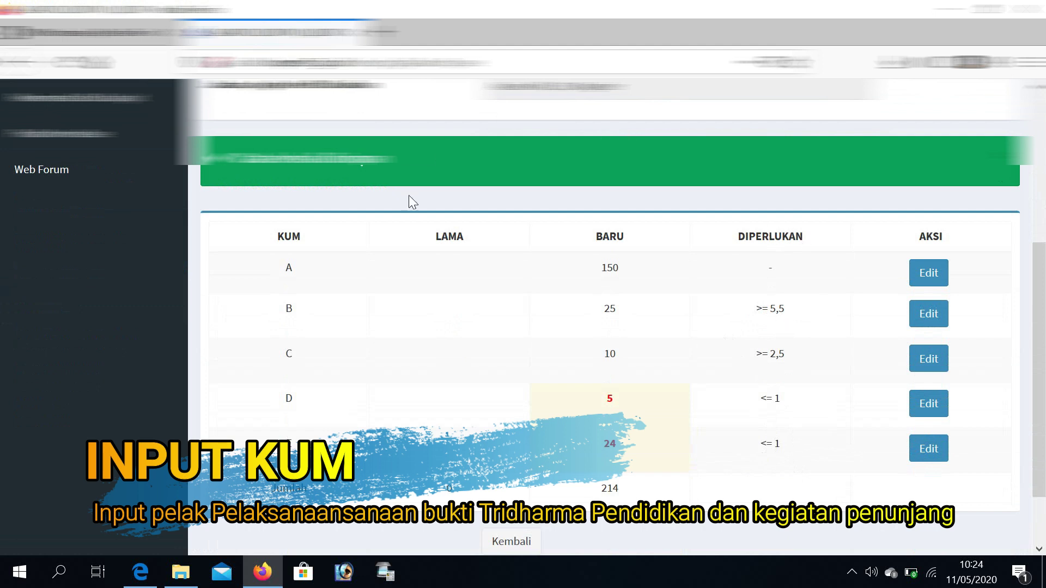
click(938, 368)
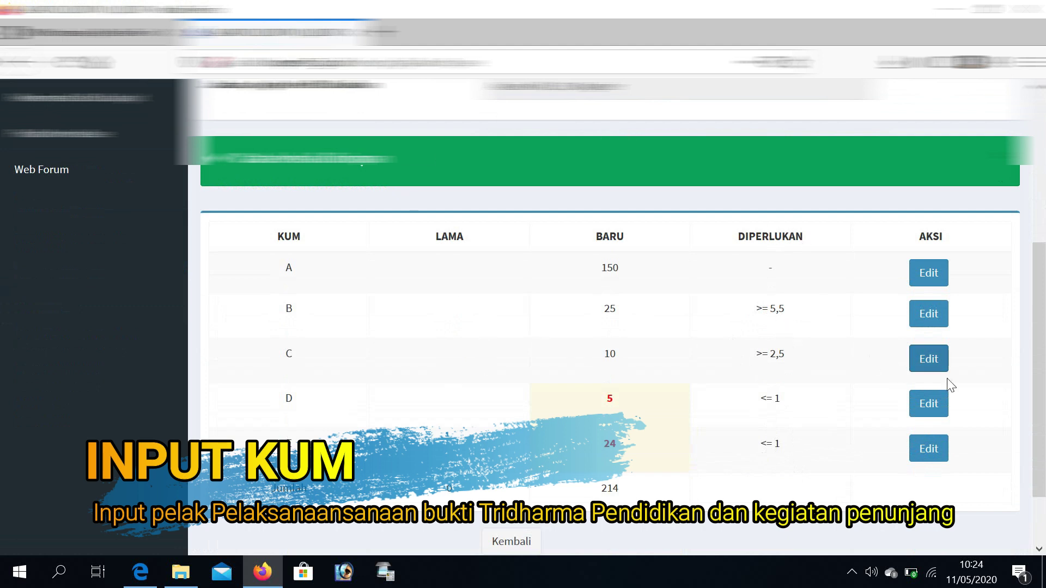
click(925, 365)
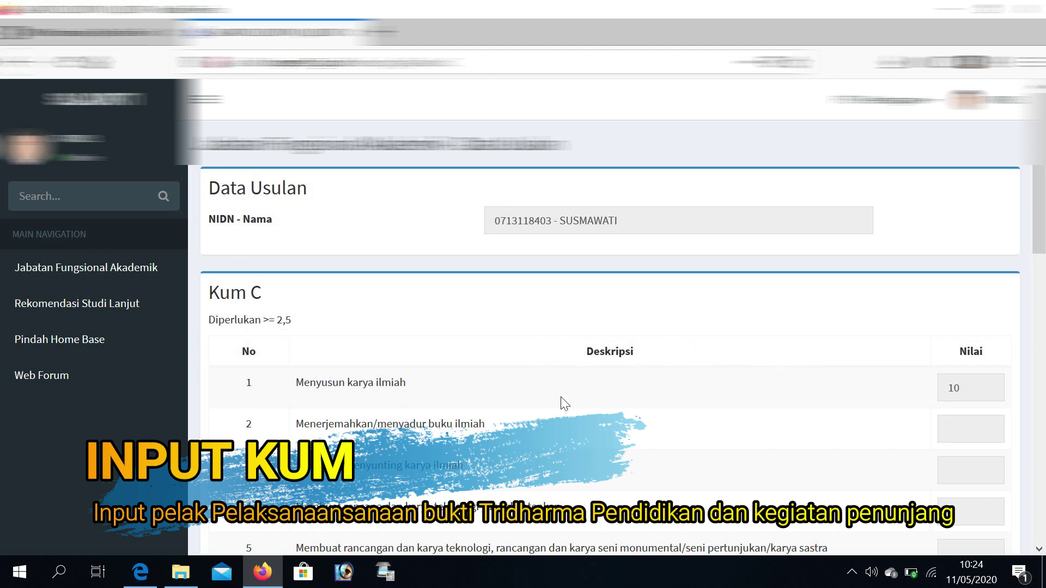
scroll(708, 388, down, 5)
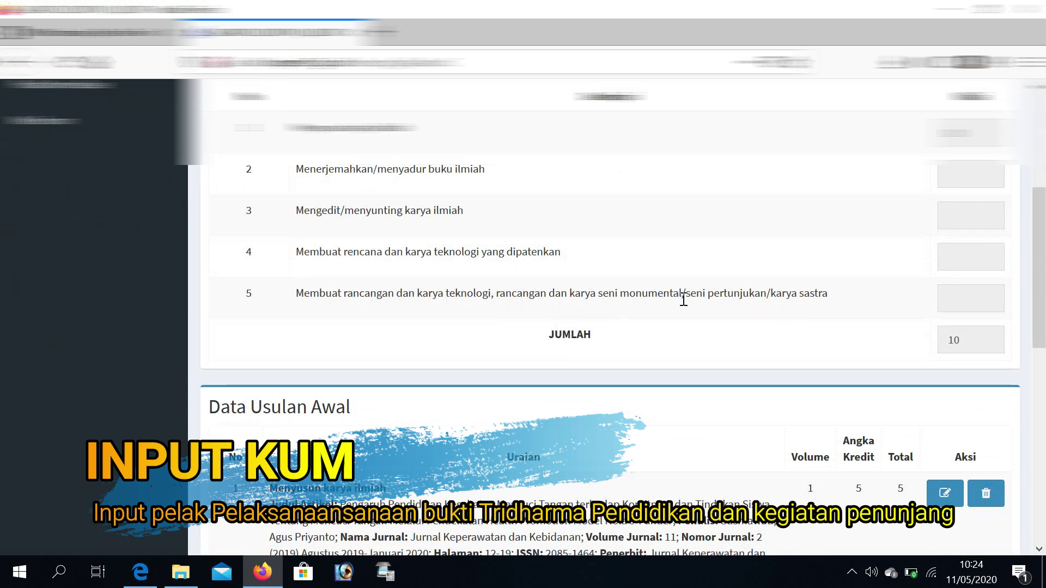
scroll(699, 406, down, 5)
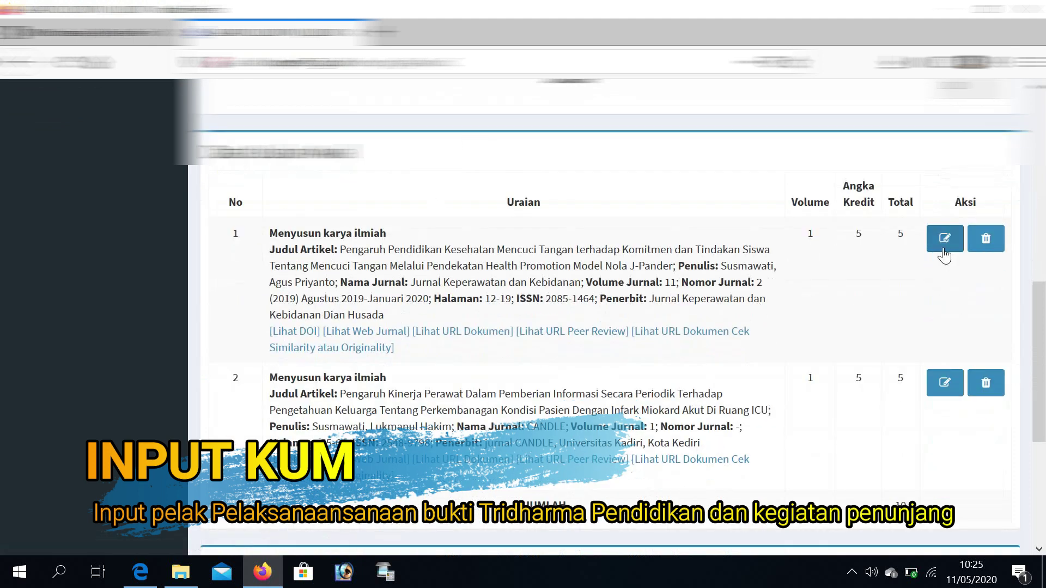
scroll(474, 263, up, 10)
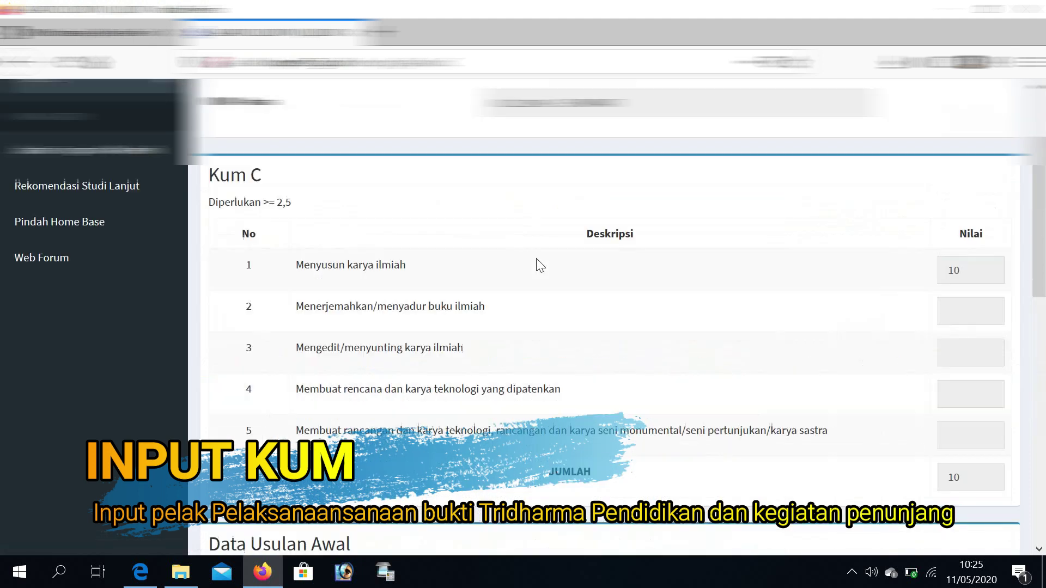
scroll(595, 455, down, 5)
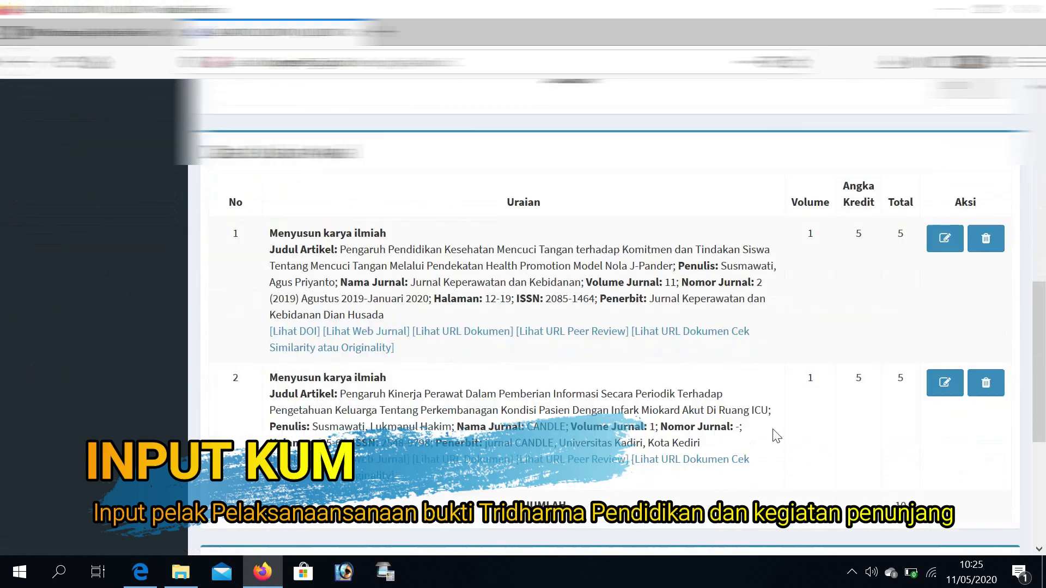
Step: Open the first Menyusun karya ilmiah entry for editing, go through its journal article details and save it
click(945, 240)
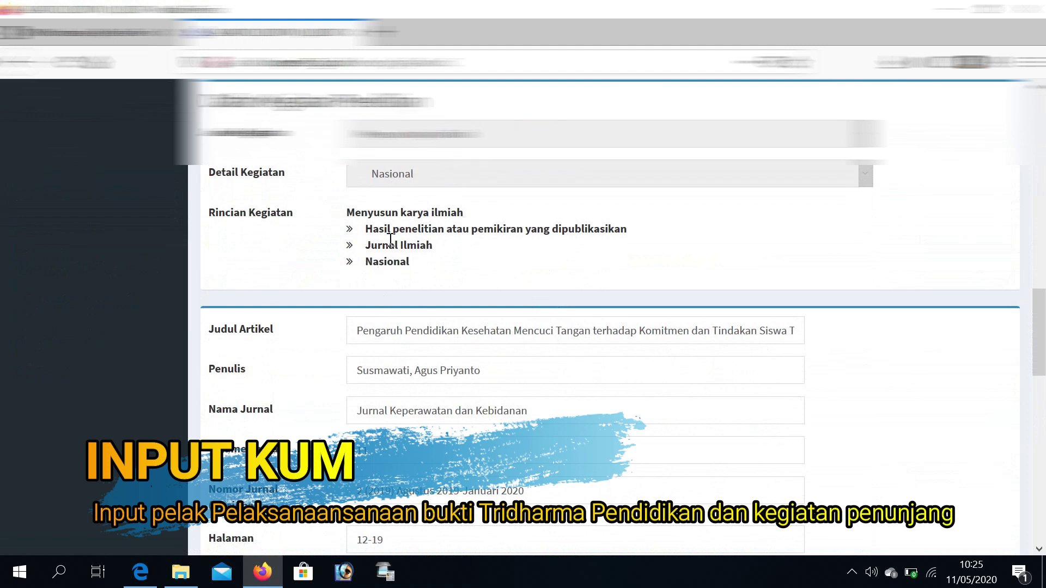
scroll(586, 260, down, 14)
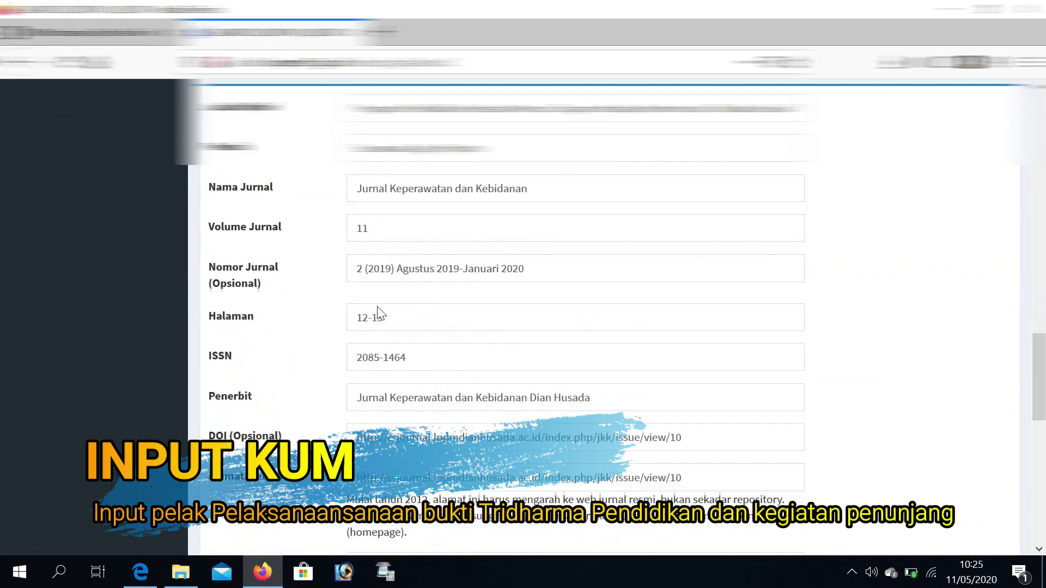
scroll(403, 283, down, 2)
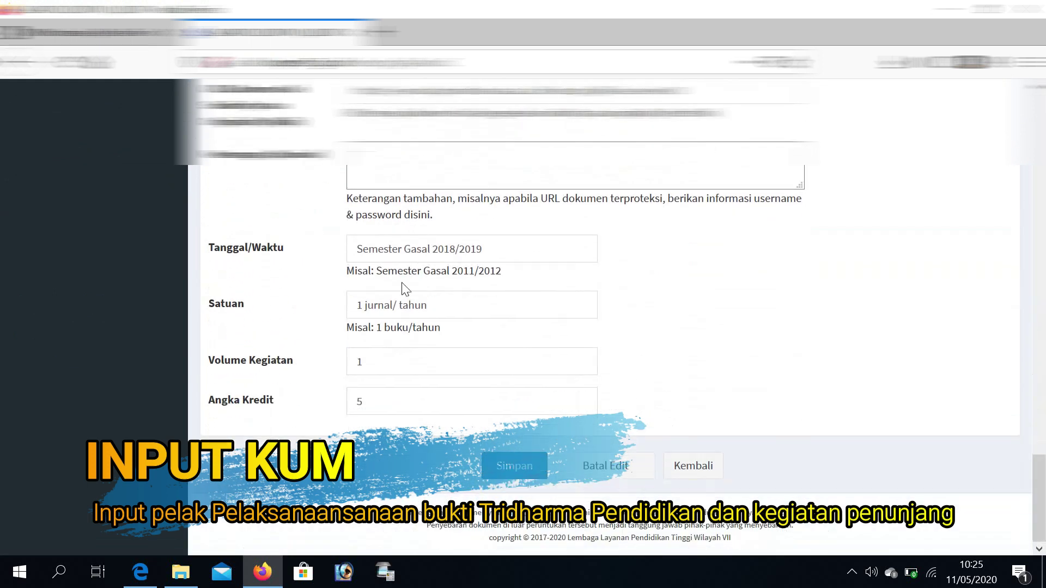
click(514, 466)
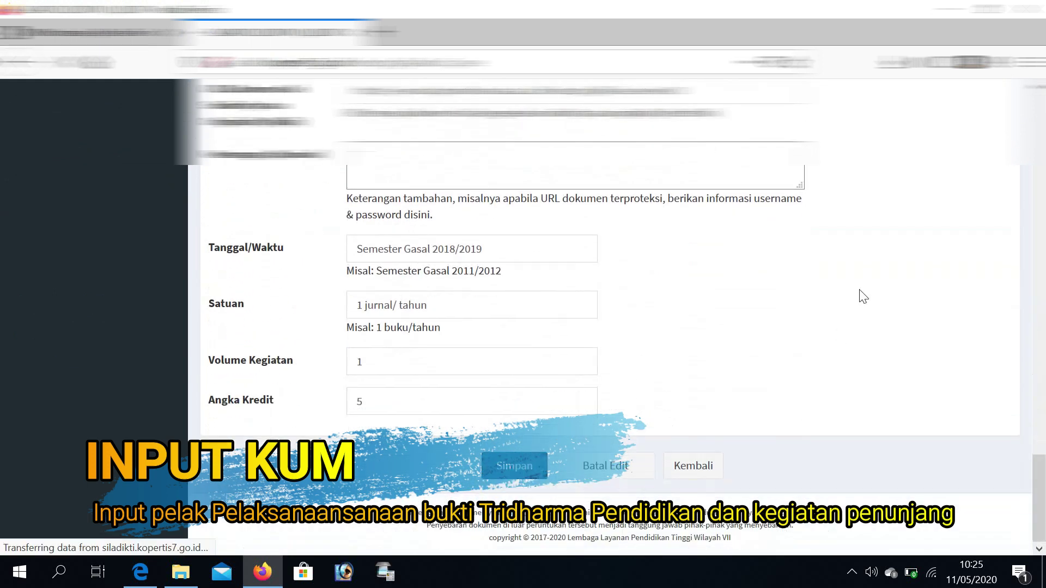
Step: Look over the Kum C scores and Data Usulan Awal, and return to the credit summary
scroll(860, 296, down, 5)
scroll(864, 297, down, 10)
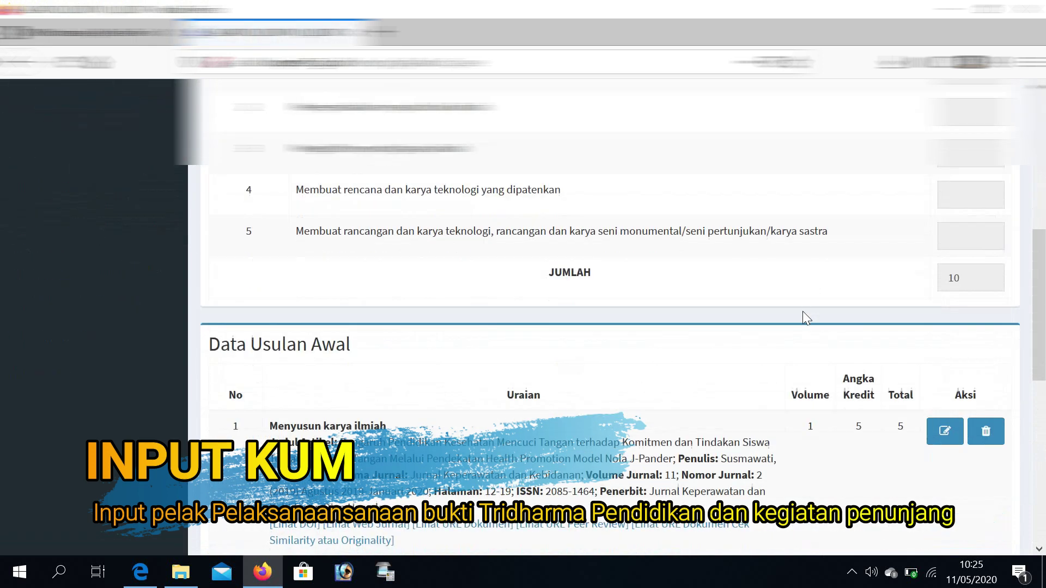
scroll(799, 331, down, 1)
scroll(808, 330, up, 10)
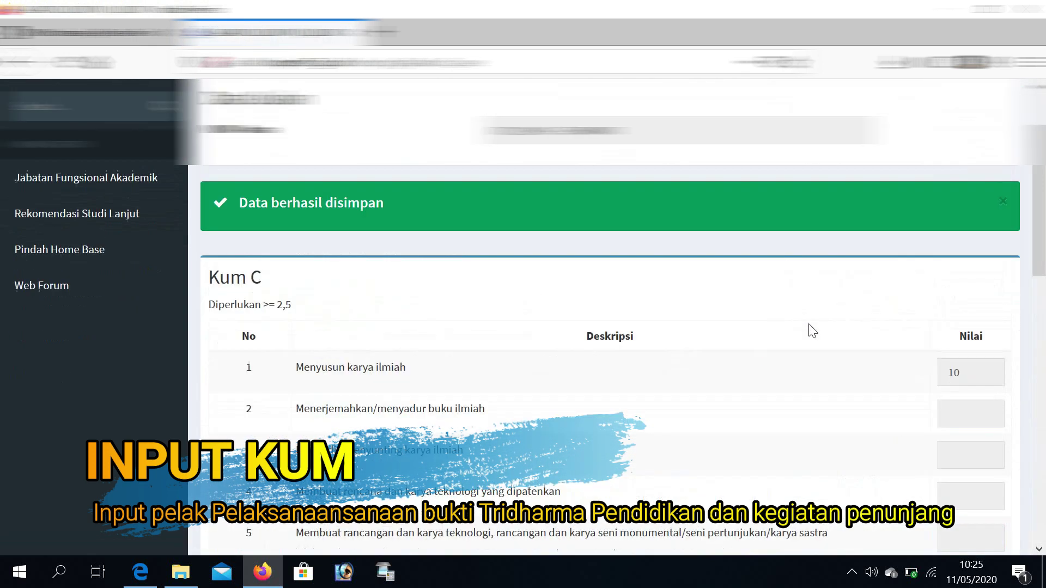
scroll(809, 330, down, 10)
click(508, 468)
scroll(824, 285, down, 4)
scroll(830, 292, down, 1)
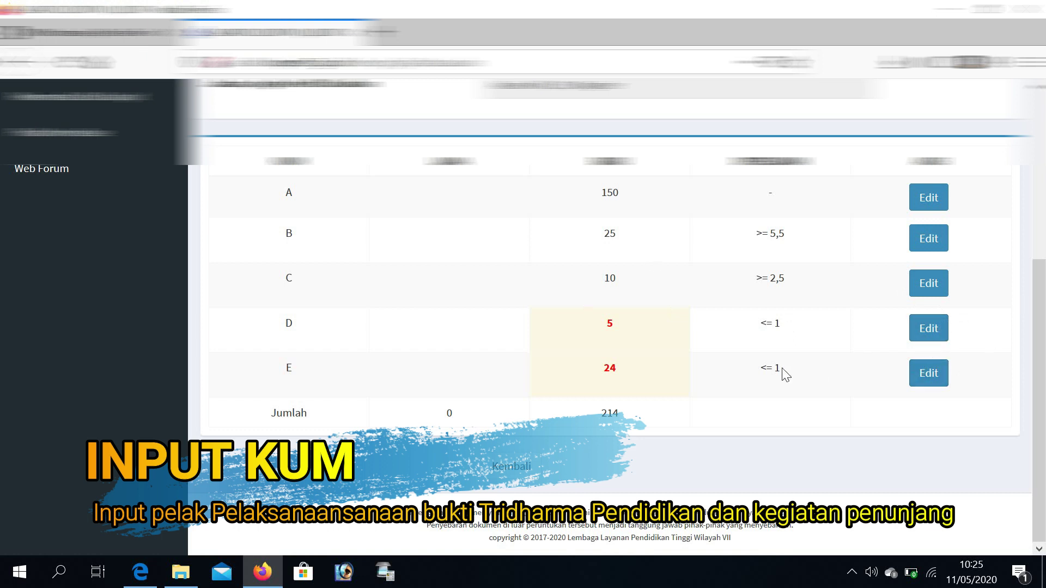
click(934, 335)
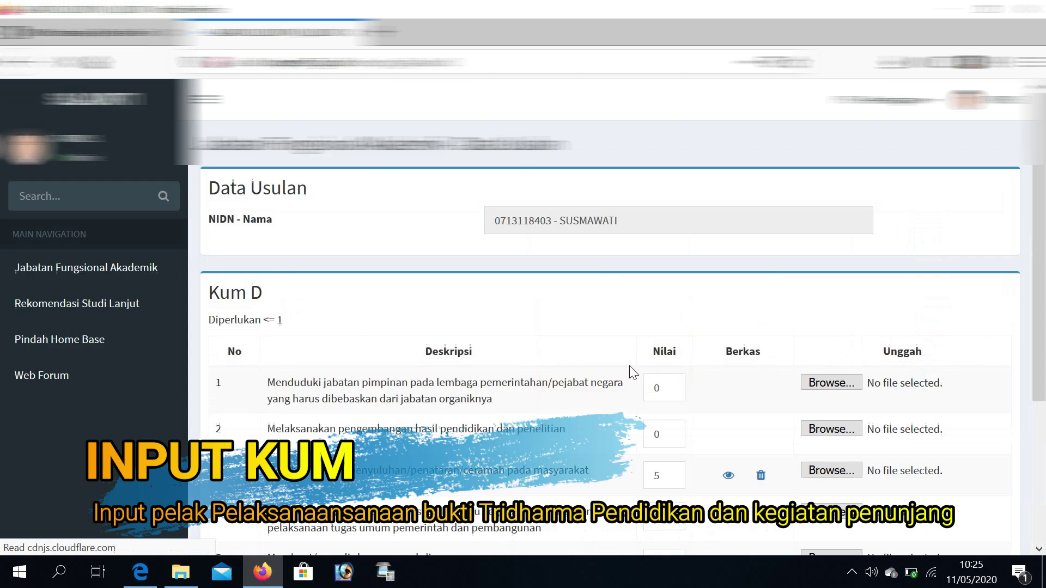
scroll(545, 378, down, 3)
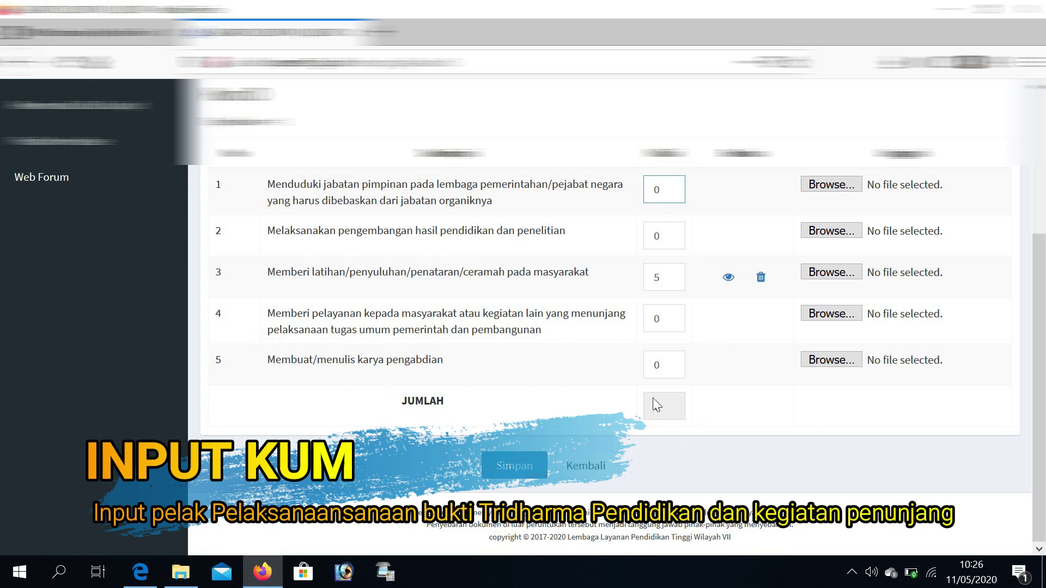
click(545, 465)
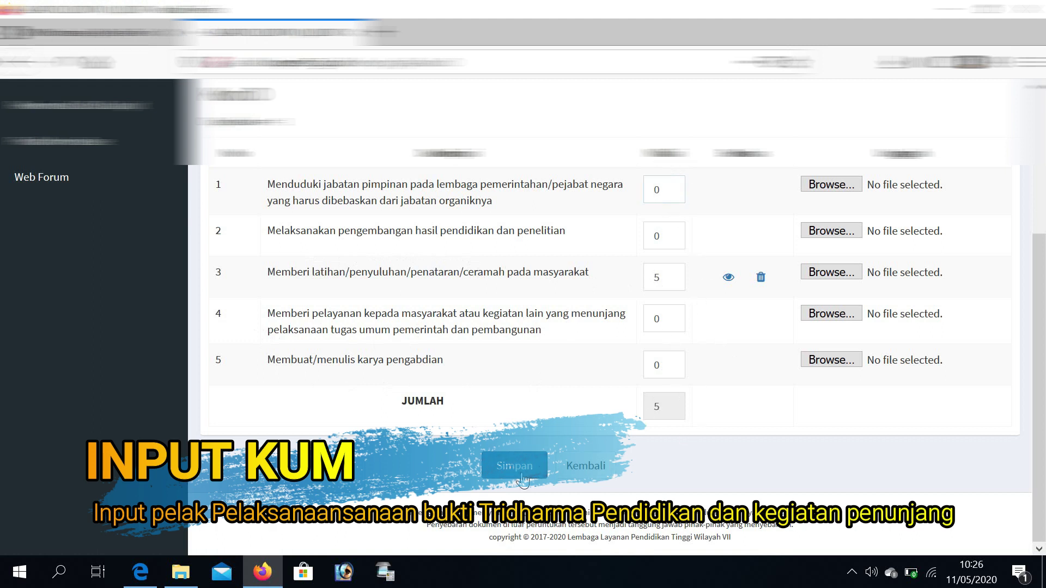
Step: Open Kum E for editing, go through its supporting activities 1 to 10 and save the scores
scroll(547, 458, down, 5)
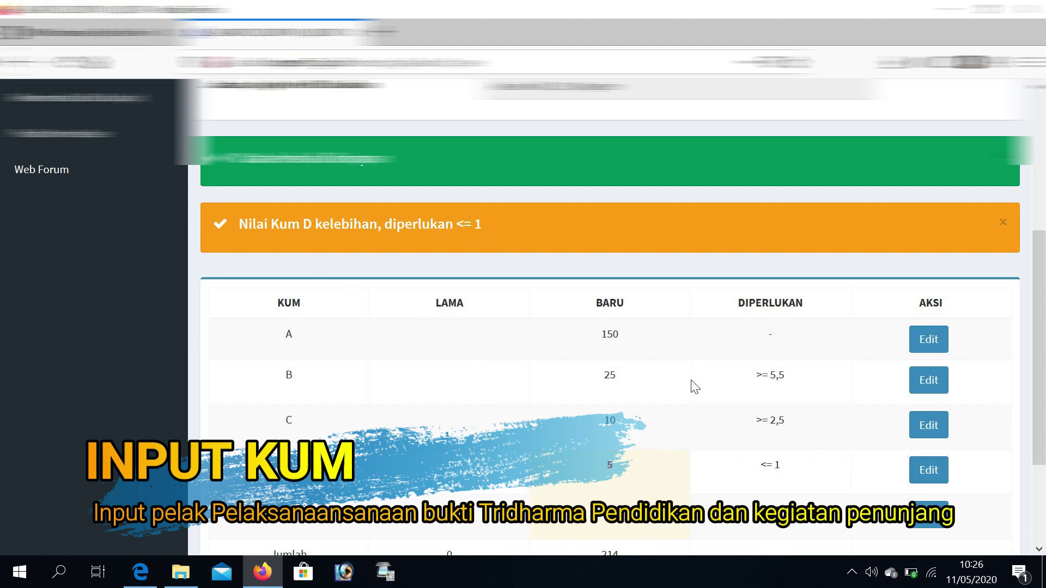
scroll(695, 386, down, 3)
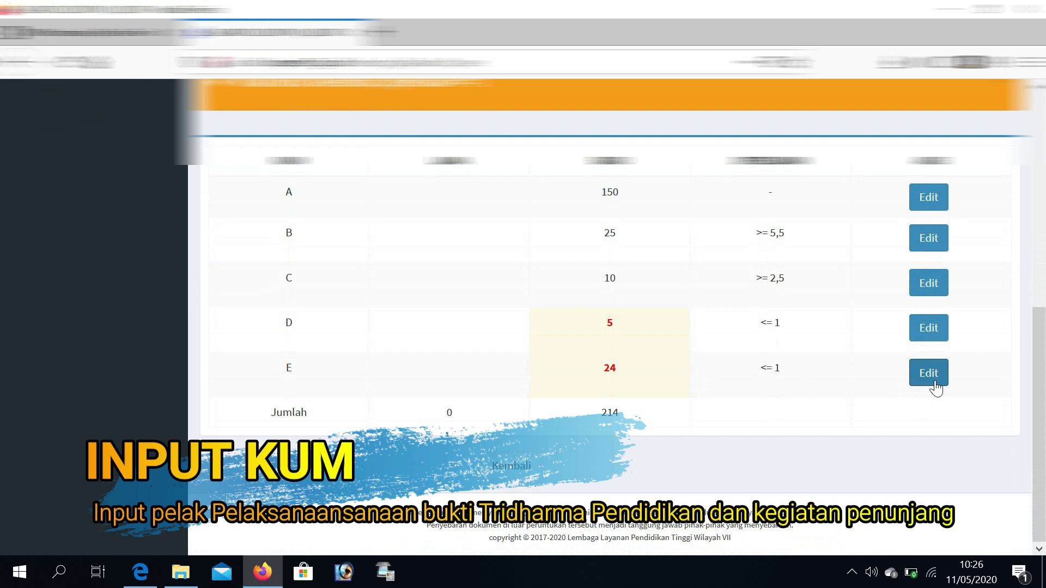
click(934, 383)
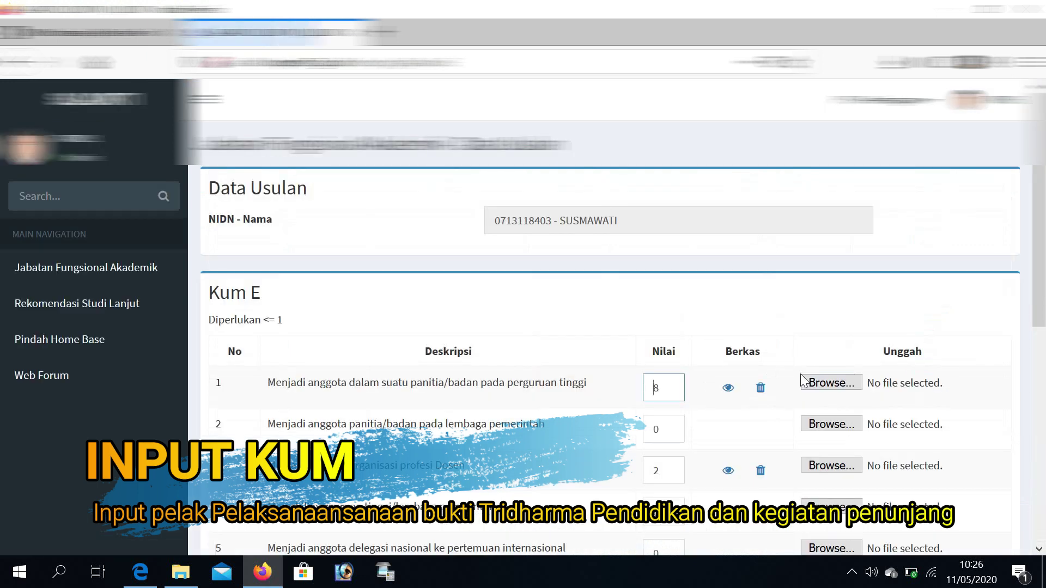
scroll(801, 376, down, 7)
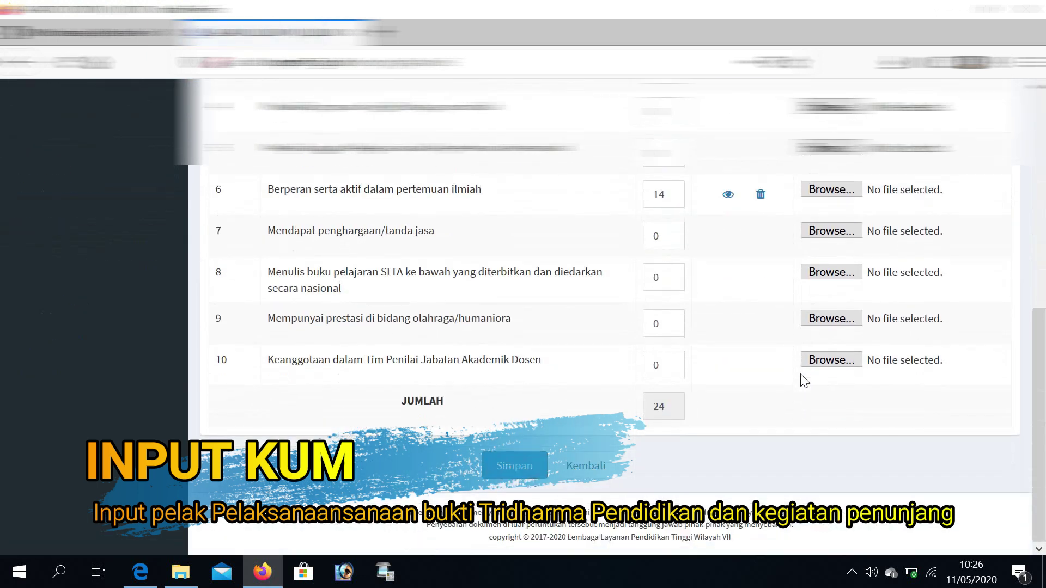
scroll(788, 381, up, 5)
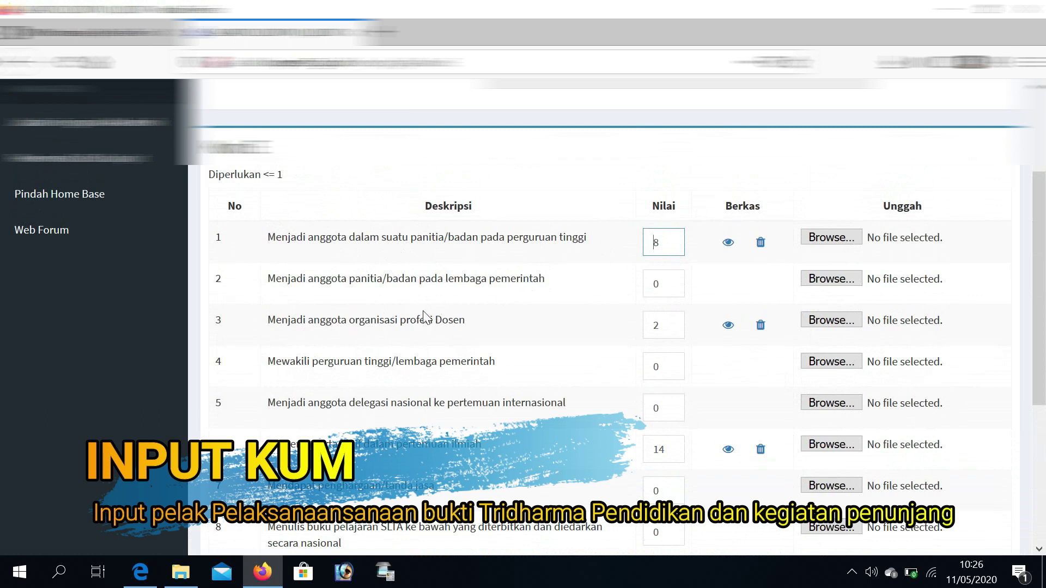
scroll(481, 322, down, 1)
scroll(481, 322, down, 3)
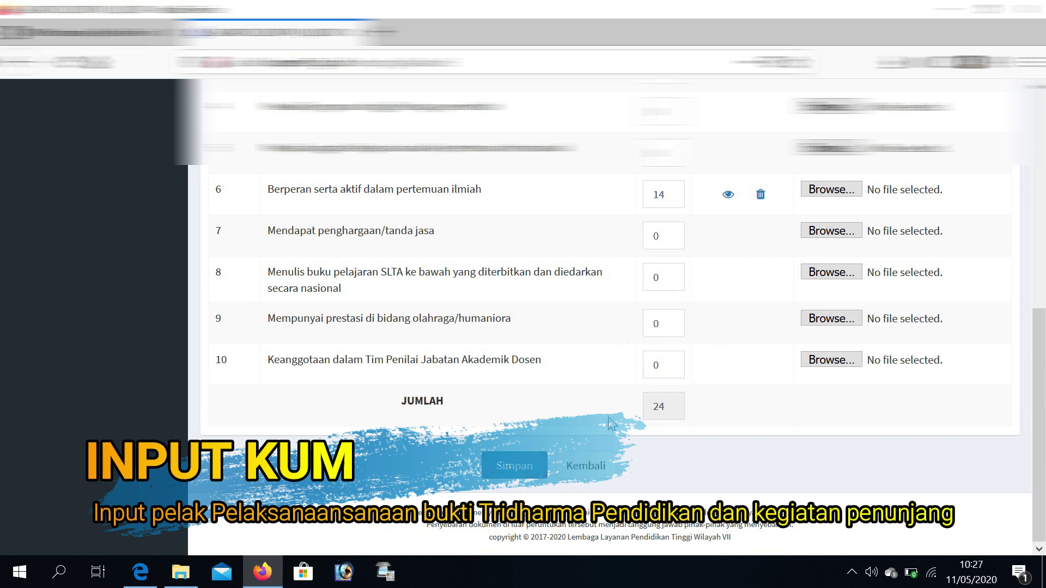
click(514, 466)
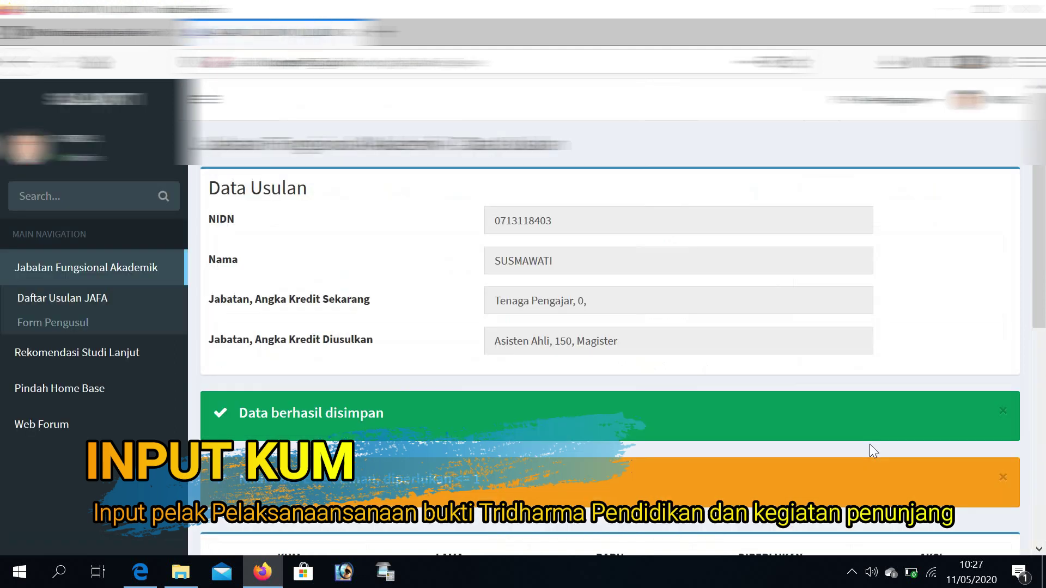
Step: Check the new Kum A to E scores against the required limits and return to the proposal list
scroll(869, 444, down, 3)
scroll(869, 443, down, 3)
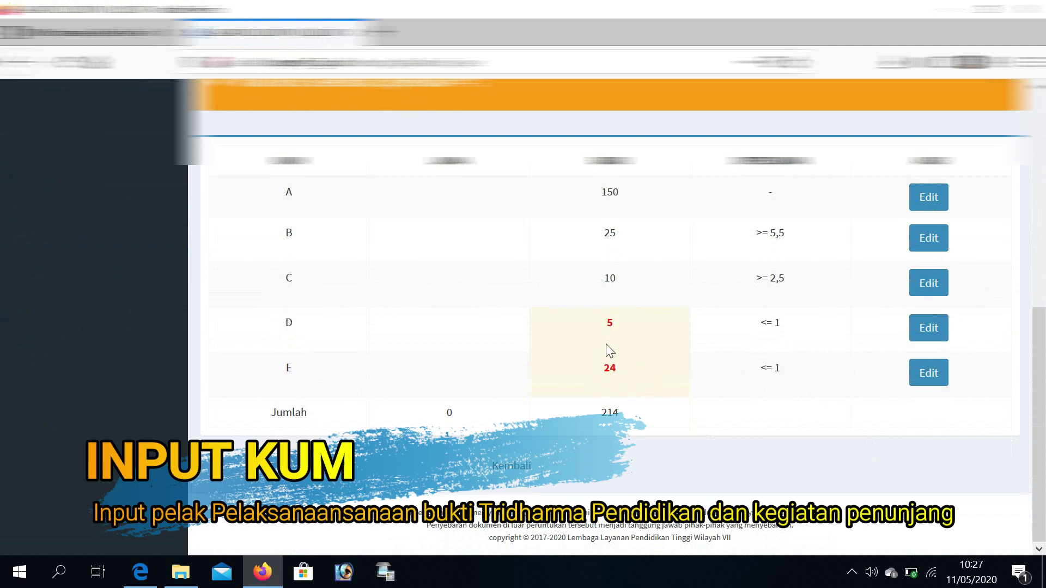
scroll(626, 365, up, 5)
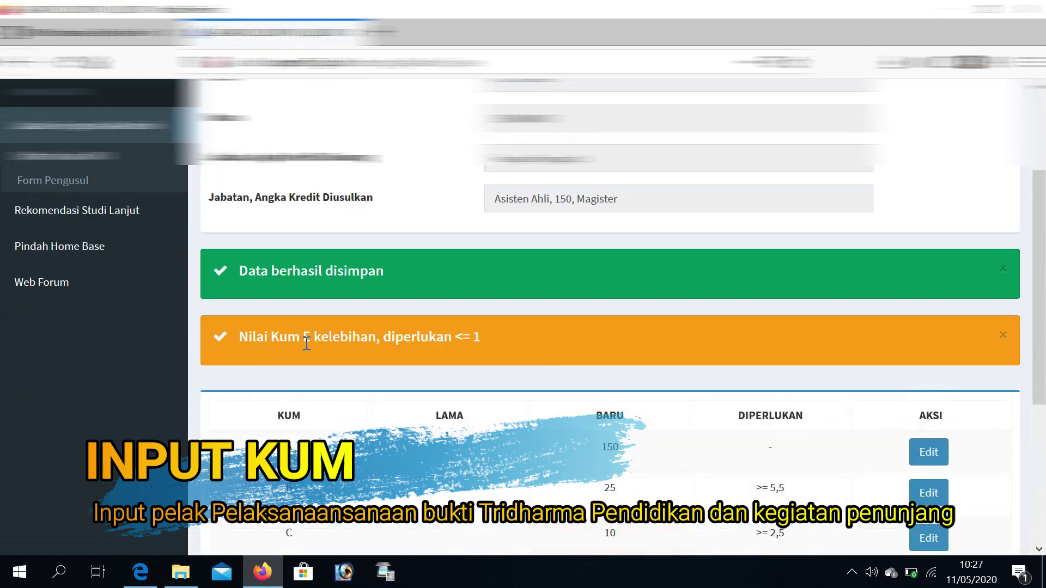
scroll(482, 341, down, 5)
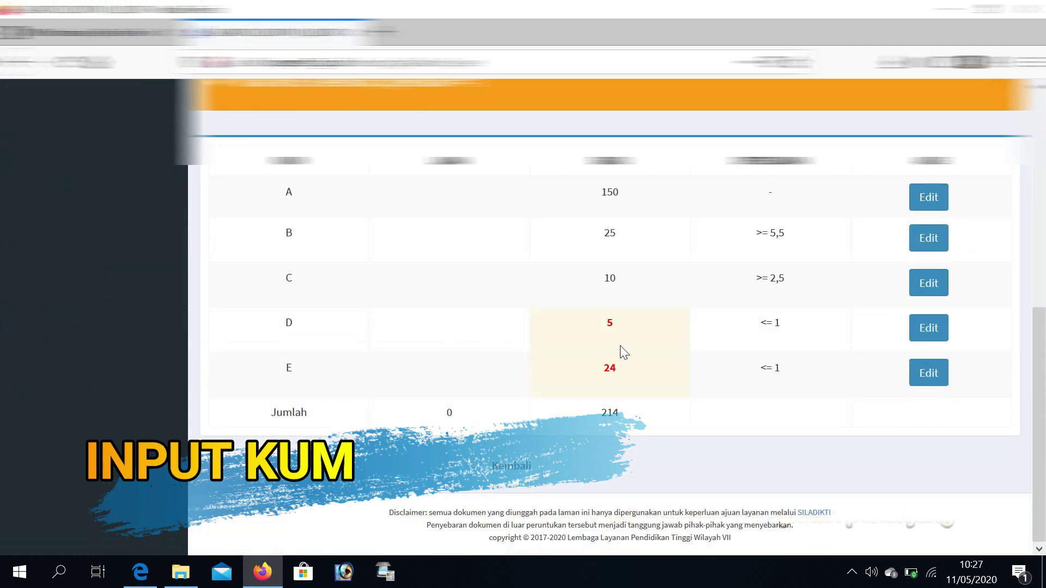
click(536, 467)
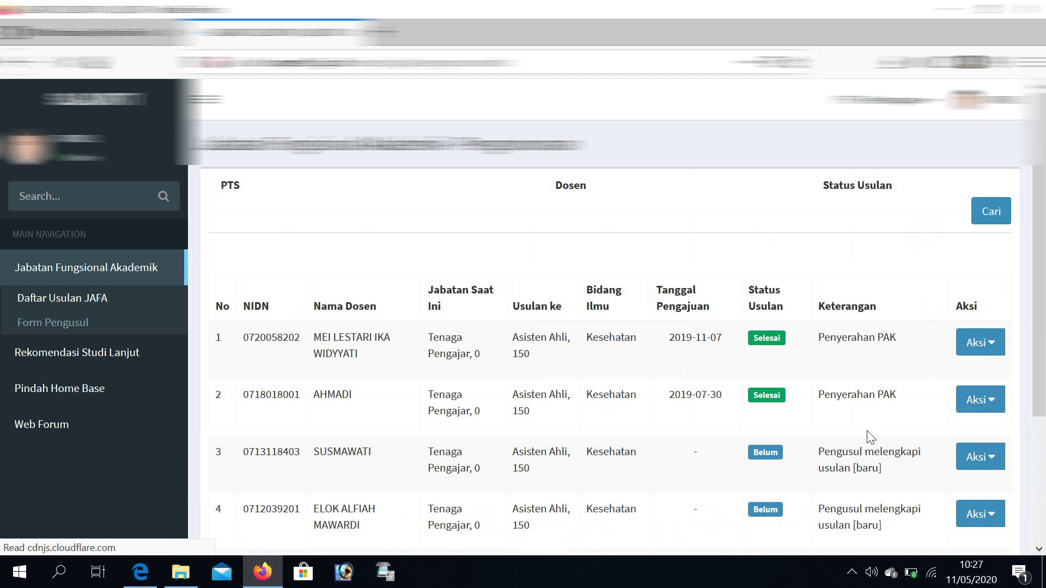
scroll(870, 436, down, 5)
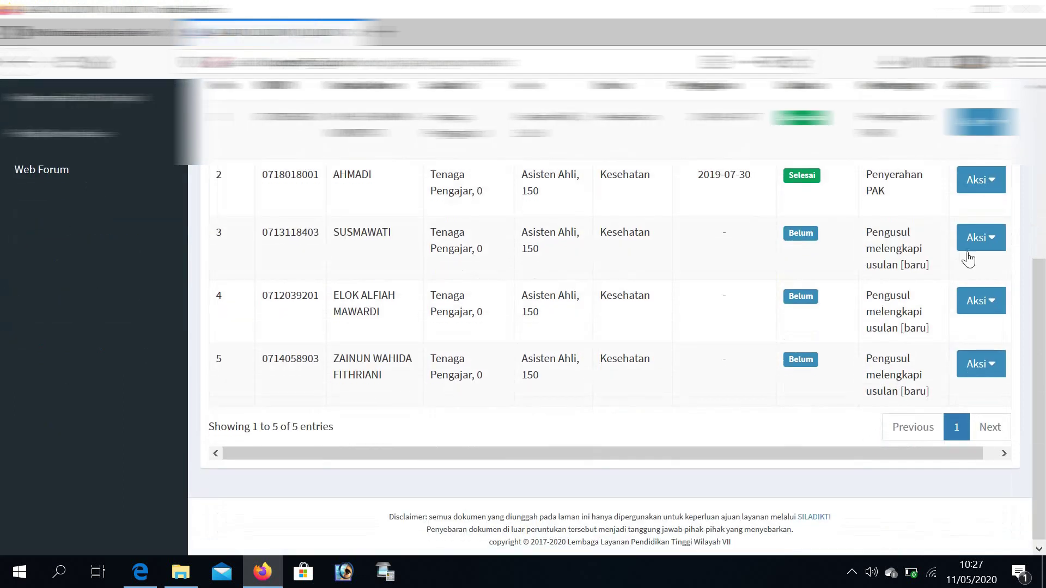
Step: Generate the third proposal's resume with the prefilled signatory details and open the file, returning to the proposal list after viewing it
click(989, 246)
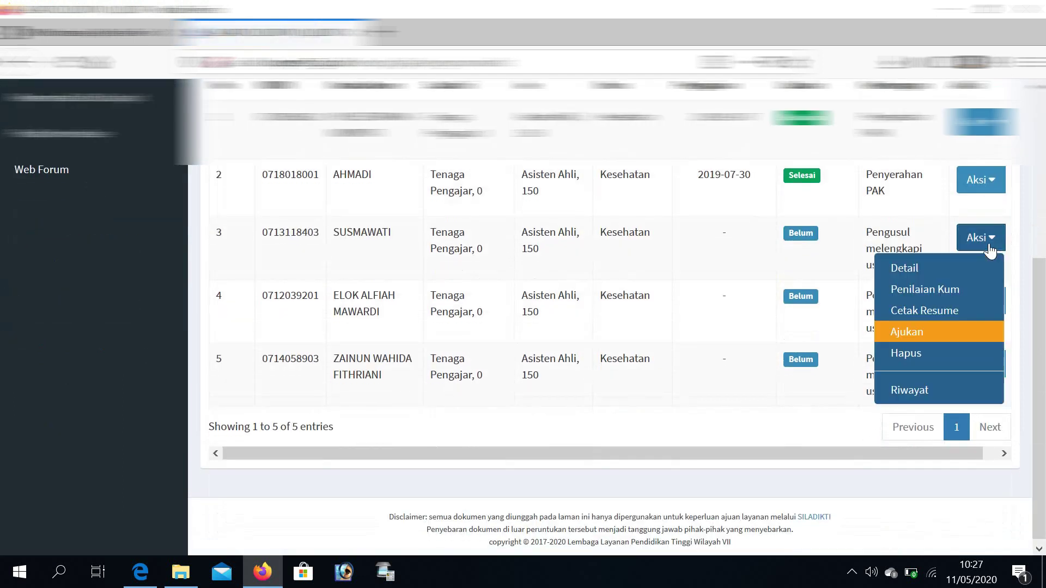
click(973, 310)
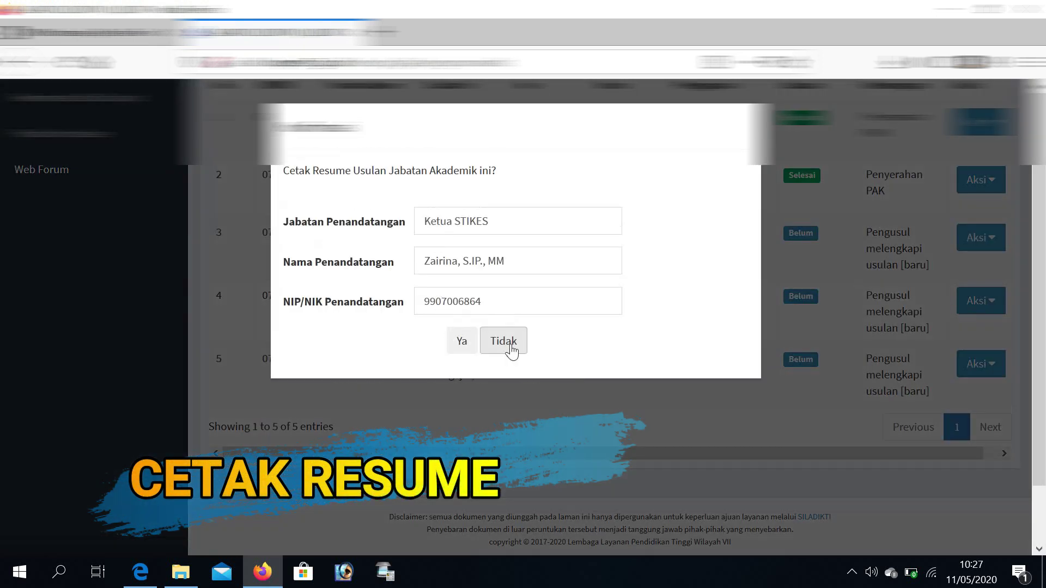
click(462, 342)
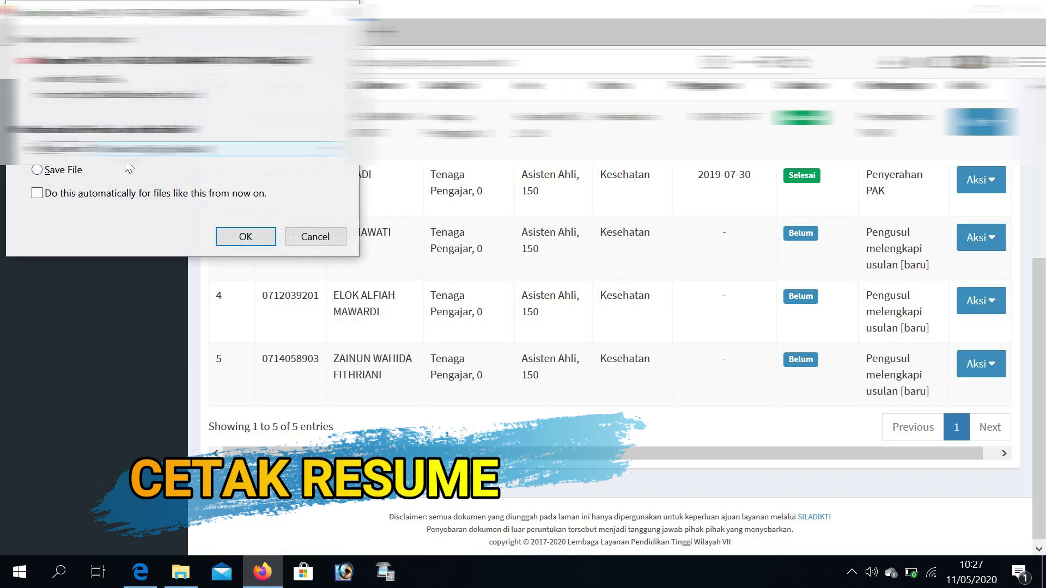
click(246, 238)
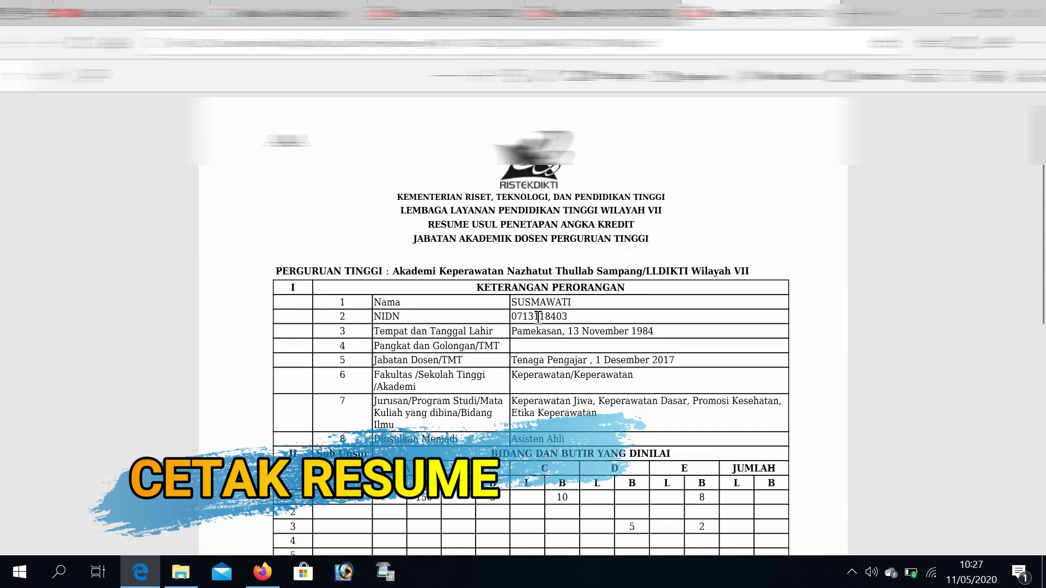
key(alt+Tab)
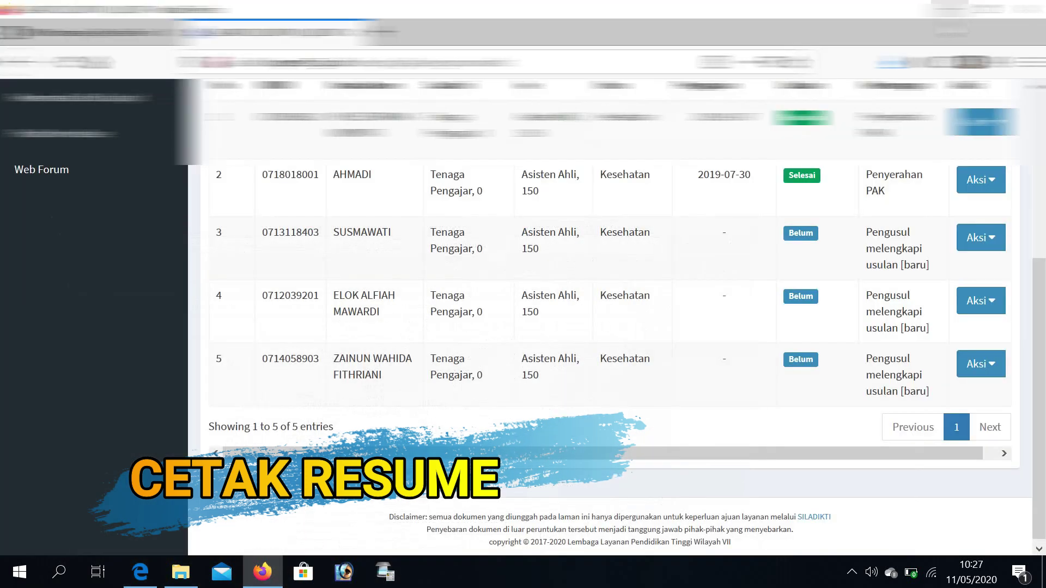
Step: Review the third proposal's details, from the proposal data to required document 24, and return to the proposal list
click(983, 239)
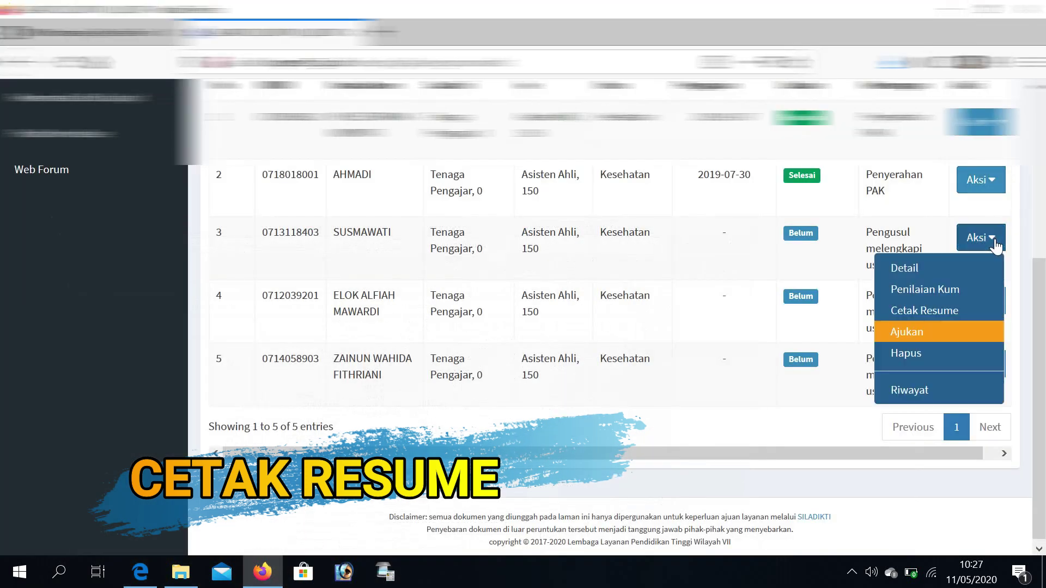
click(950, 271)
scroll(805, 312, down, 5)
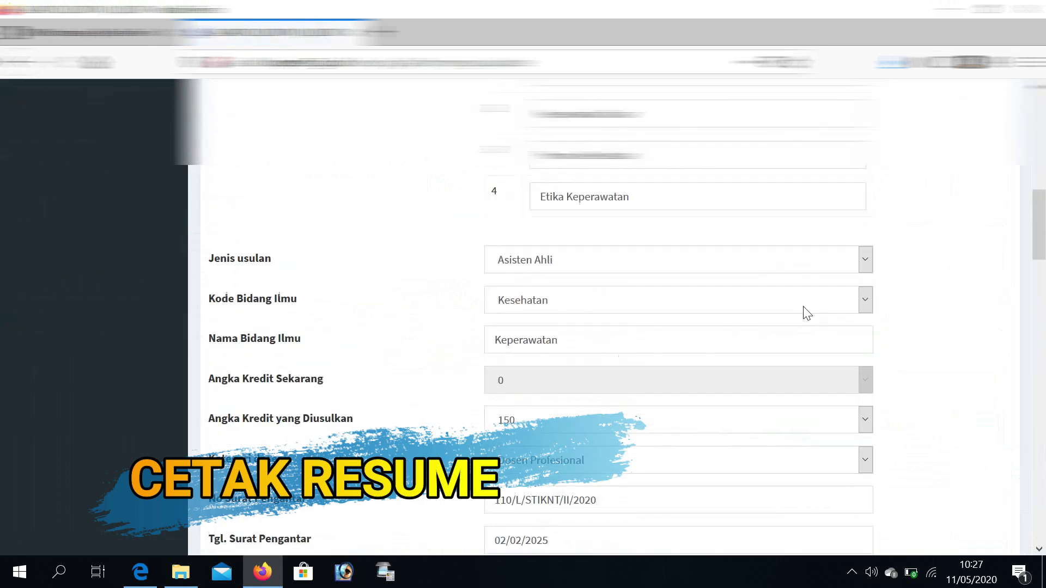
scroll(806, 314, down, 10)
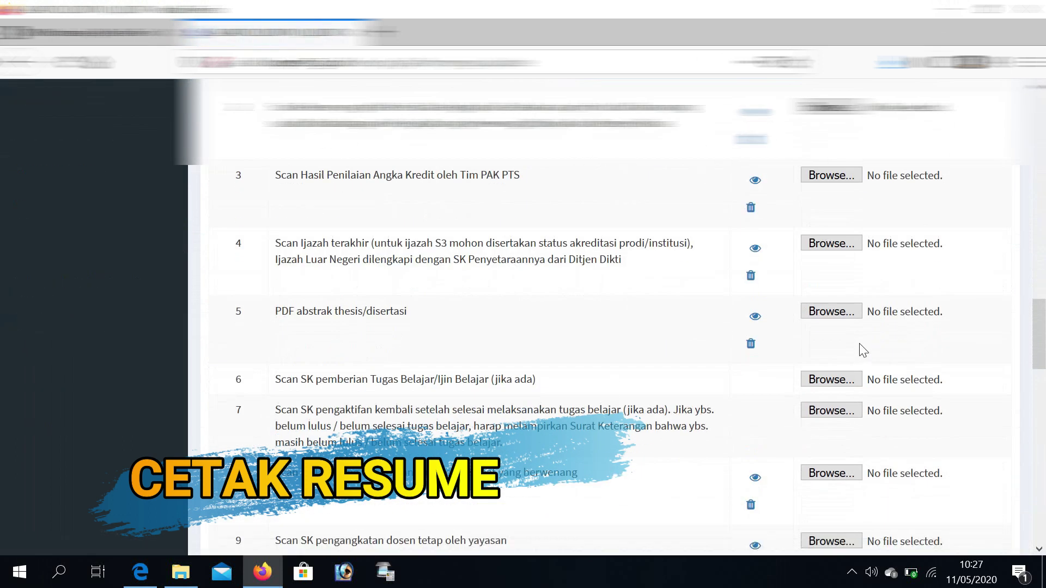
scroll(860, 350, down, 15)
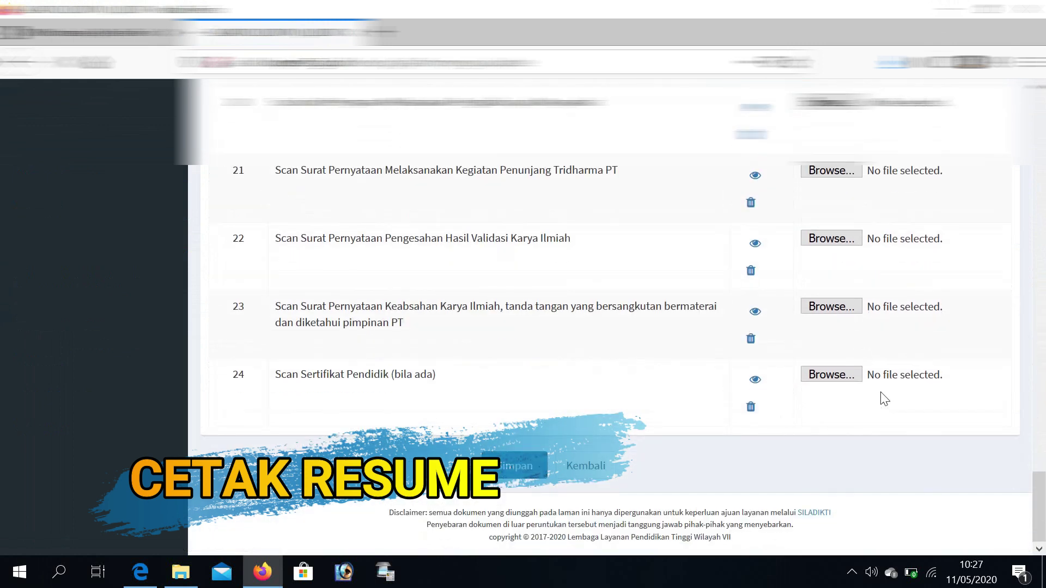
scroll(918, 386, down, 5)
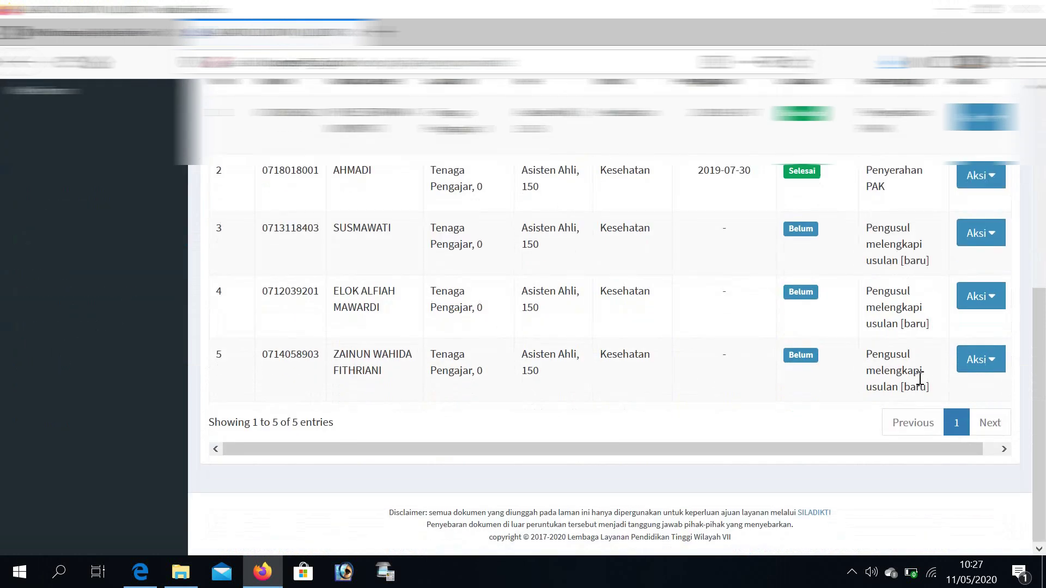
click(990, 234)
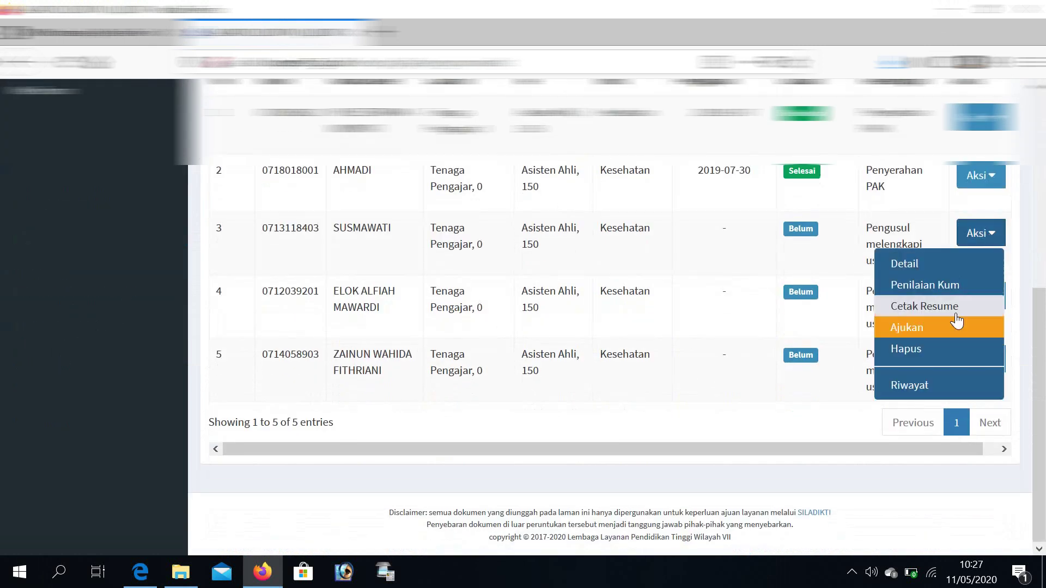
click(954, 329)
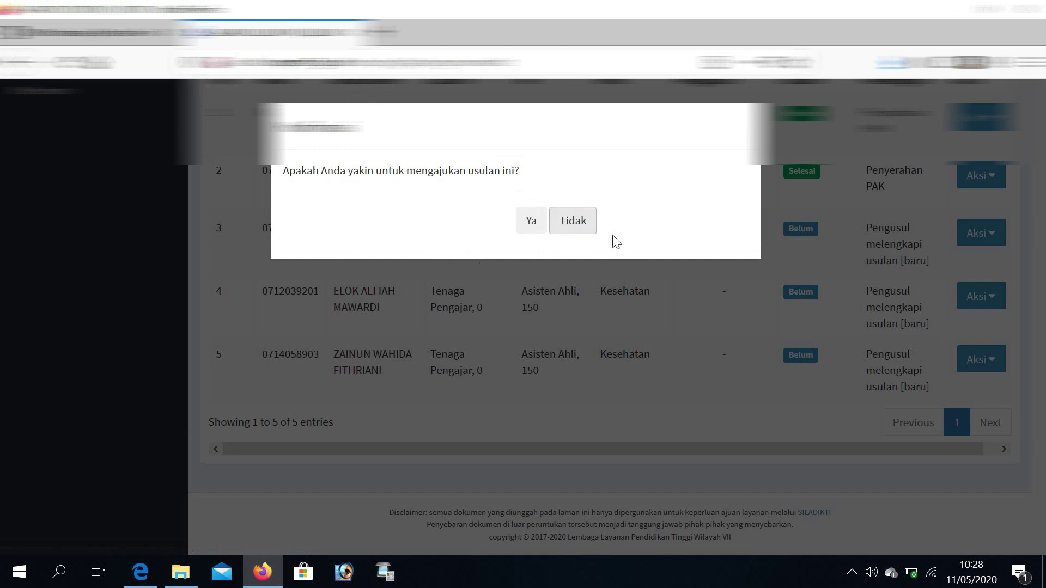
click(572, 223)
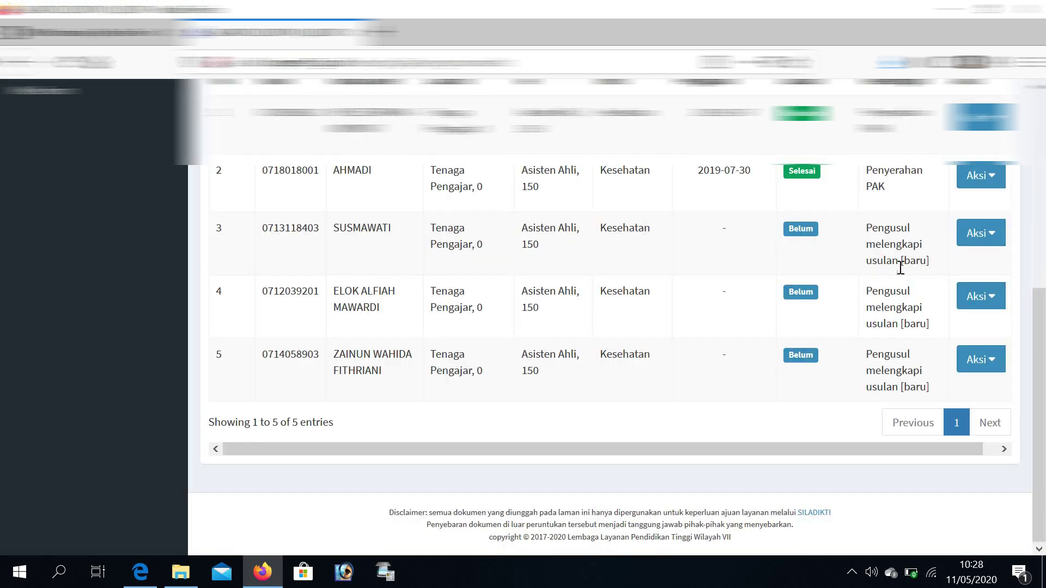
Step: Try to submit the third lecturer's proposal (Ajukan), confirming the submission, and go back to the proposal list
click(1003, 242)
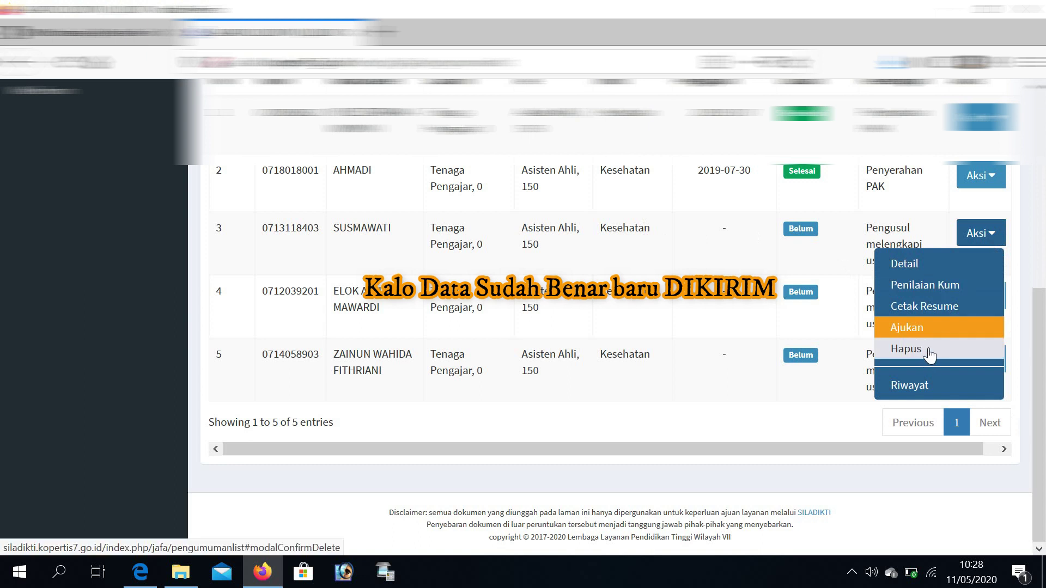
click(918, 329)
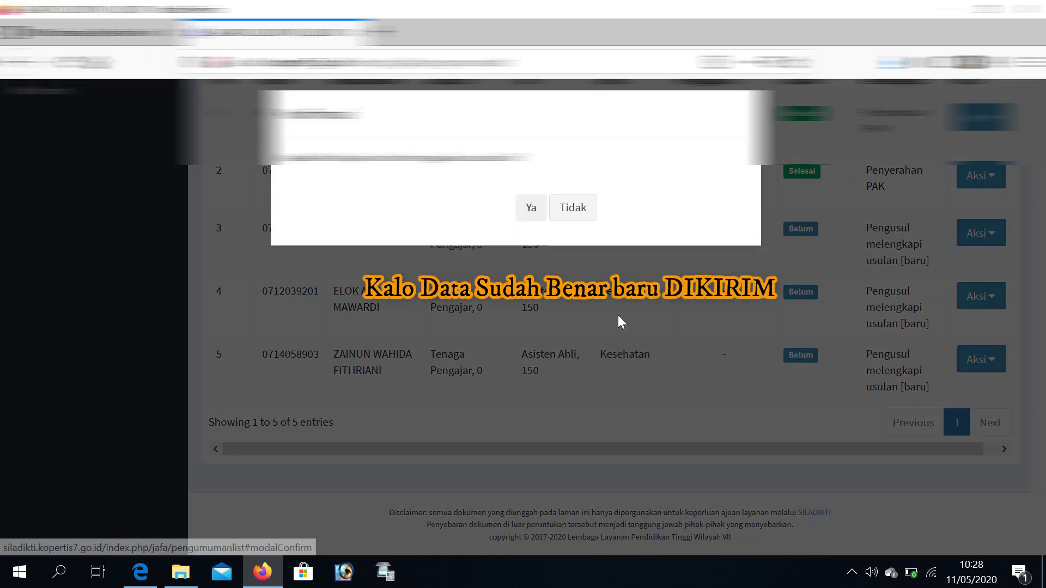
click(528, 219)
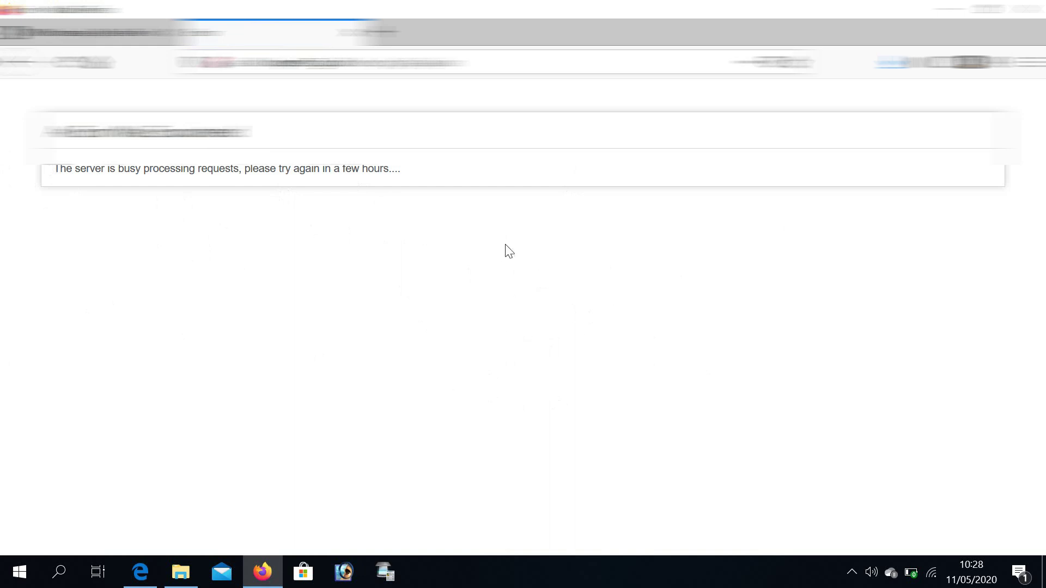
click(22, 62)
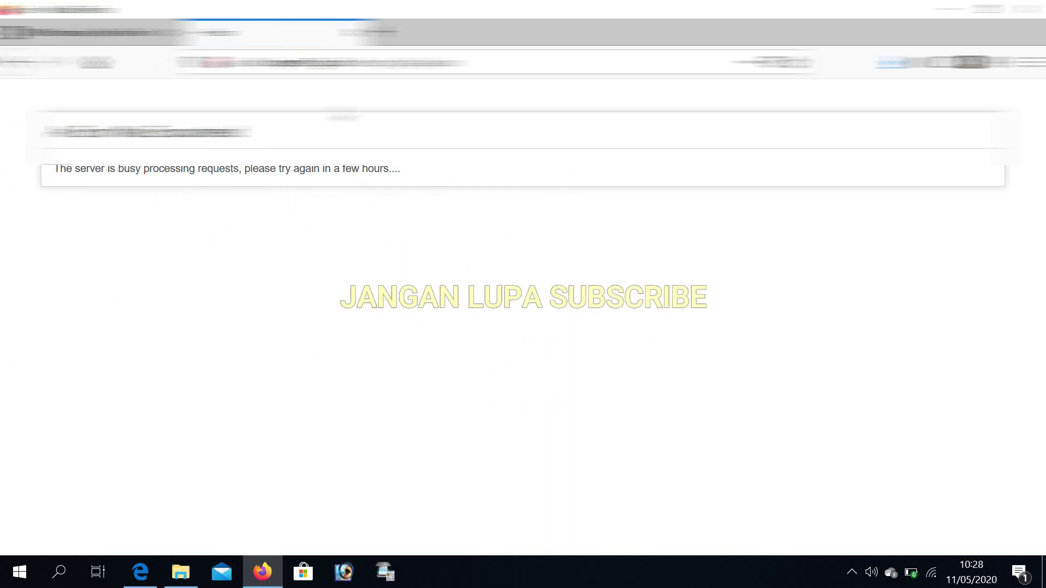
scroll(466, 233, down, 2)
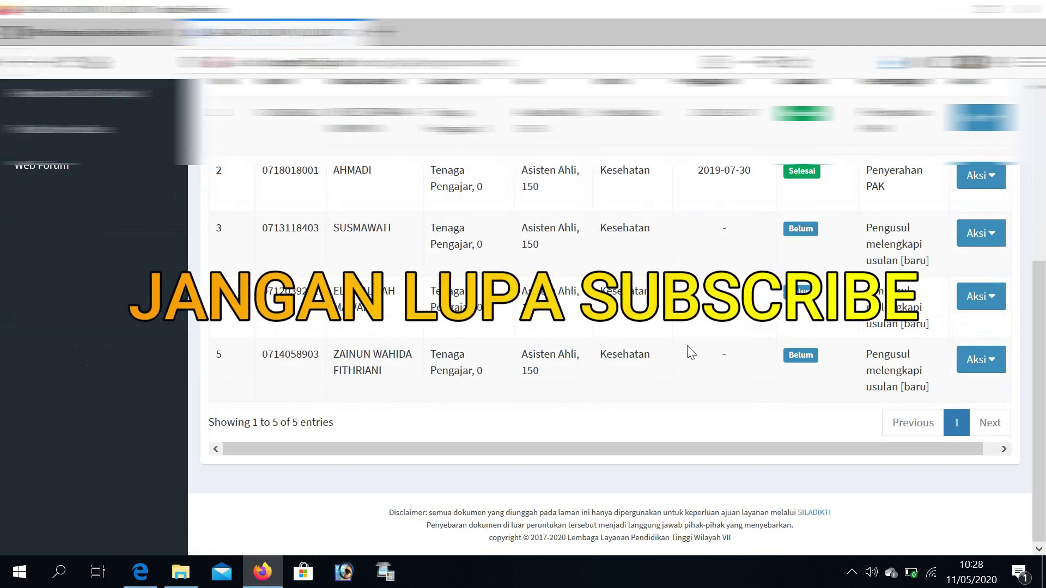